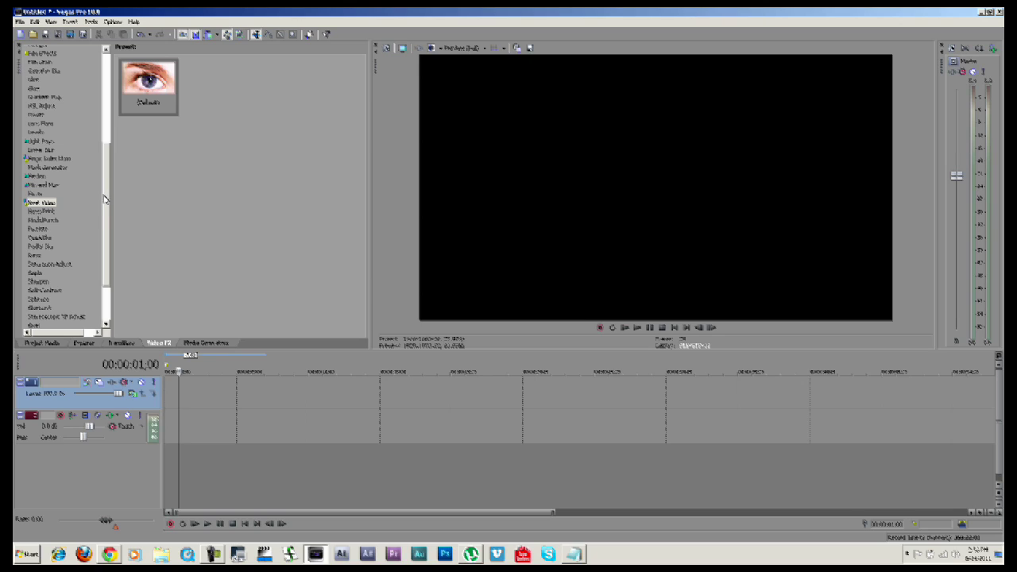
Scroll the Video FX list to Neat Video, then show the Project Media clip list.
{"action": "left_click", "coordinate": [48, 205]}
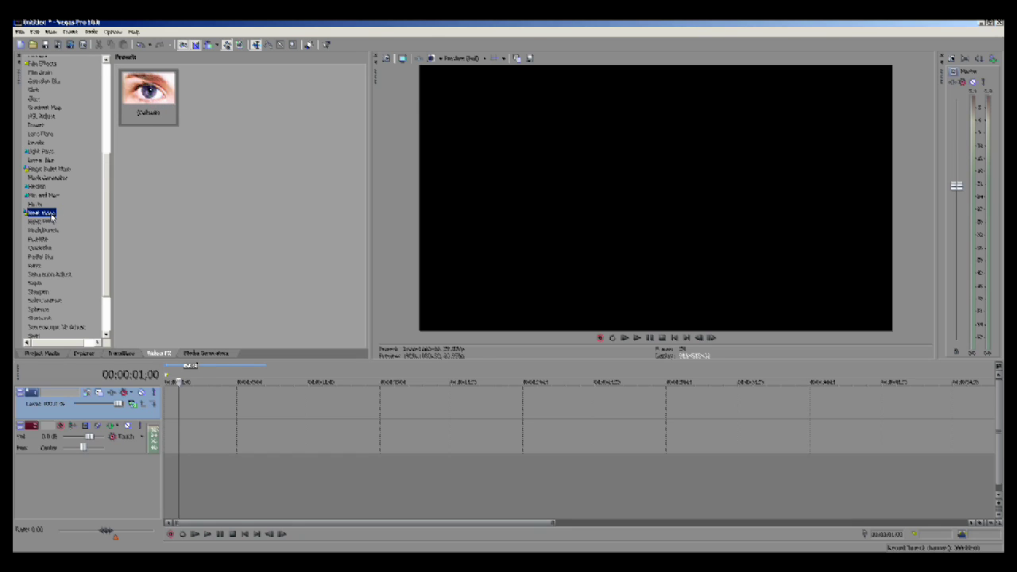
{"action": "scroll", "coordinate": [104, 206], "scroll_direction": "down", "scroll_amount": 3}
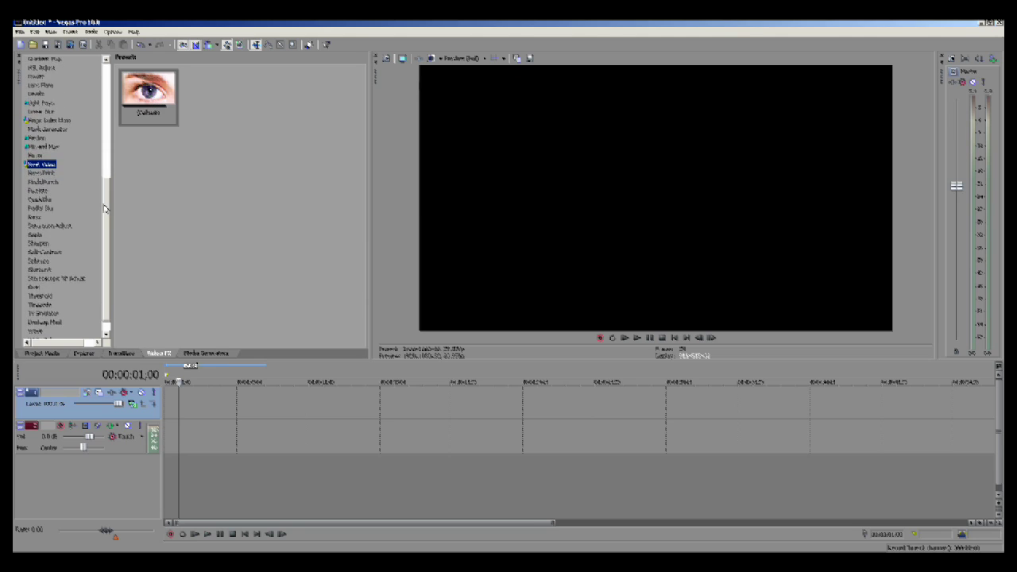
{"action": "left_click_drag", "start_coordinate": [104, 205], "coordinate": [104, 205]}
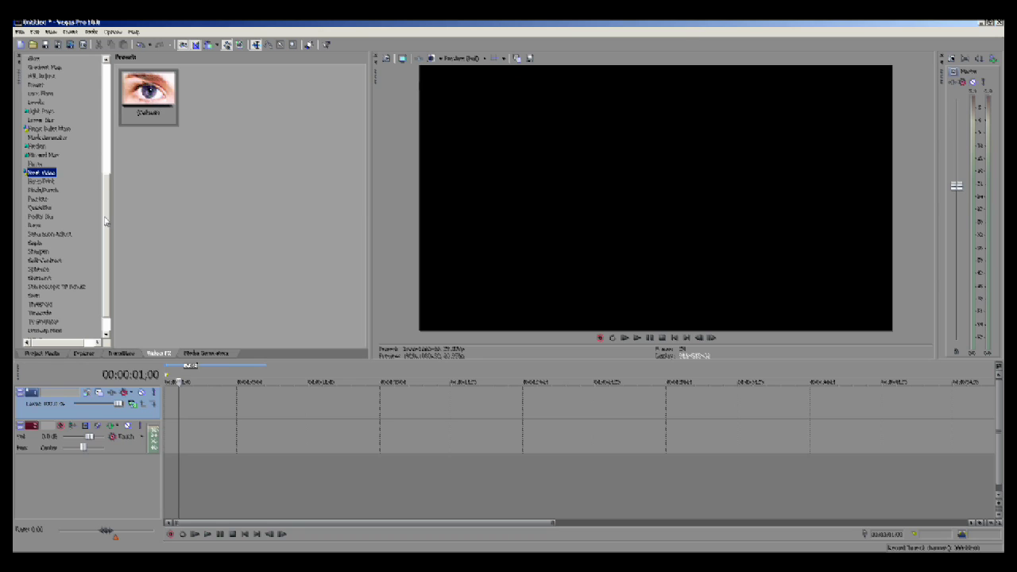
{"action": "left_click_drag", "start_coordinate": [106, 221], "coordinate": [103, 243]}
Drop the MVI candle clip at the start of the timeline tracks and zoom in.
{"action": "left_click", "coordinate": [41, 353]}
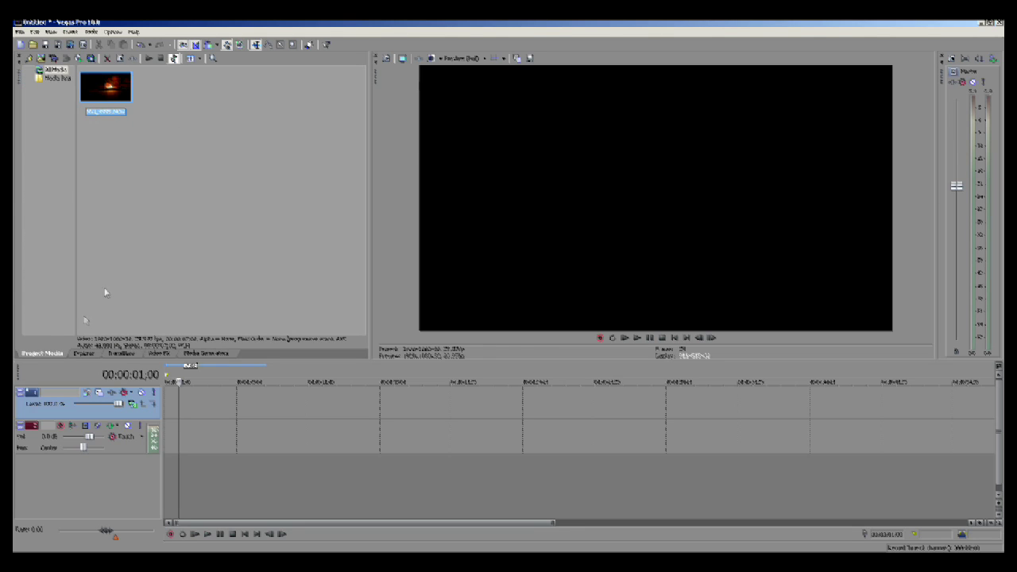
{"action": "left_click_drag", "start_coordinate": [116, 93], "coordinate": [168, 416]}
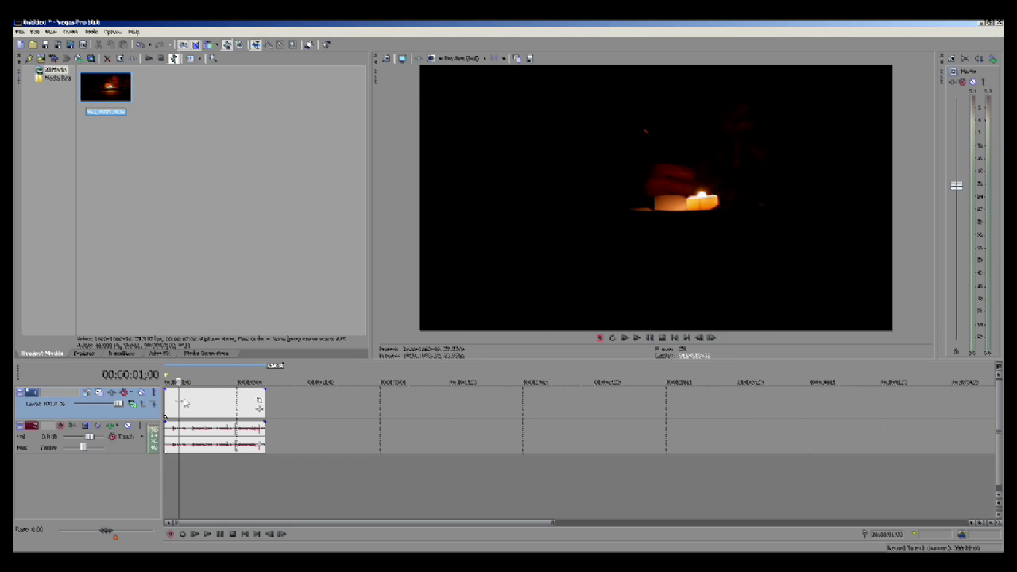
{"action": "left_click", "coordinate": [207, 409]}
{"action": "key", "text": "Up"}
{"action": "key", "text": "Up"}
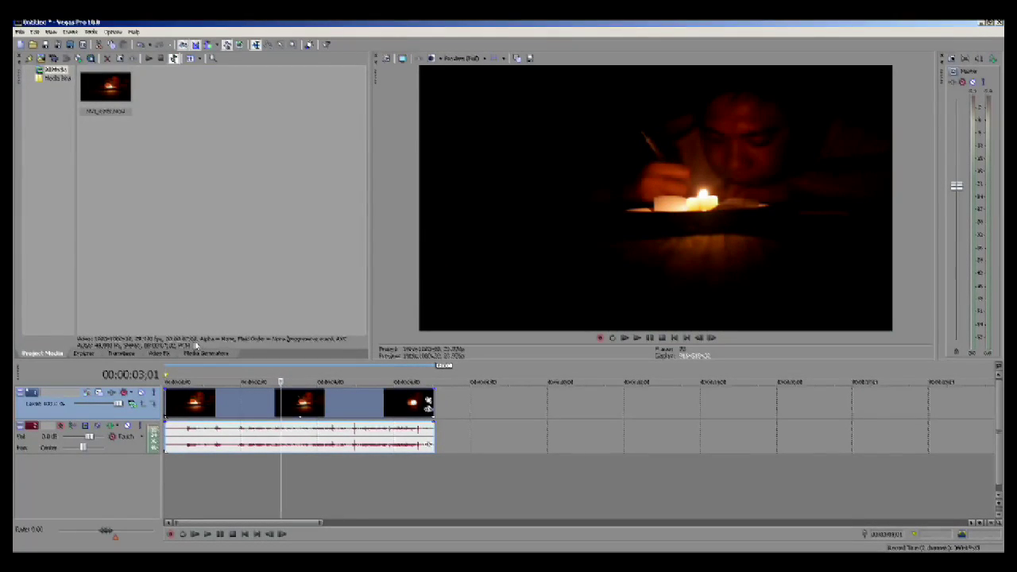
Drag the Neat Video preset onto the candle clip and move the Video Event FX window left.
{"action": "left_click", "coordinate": [160, 353]}
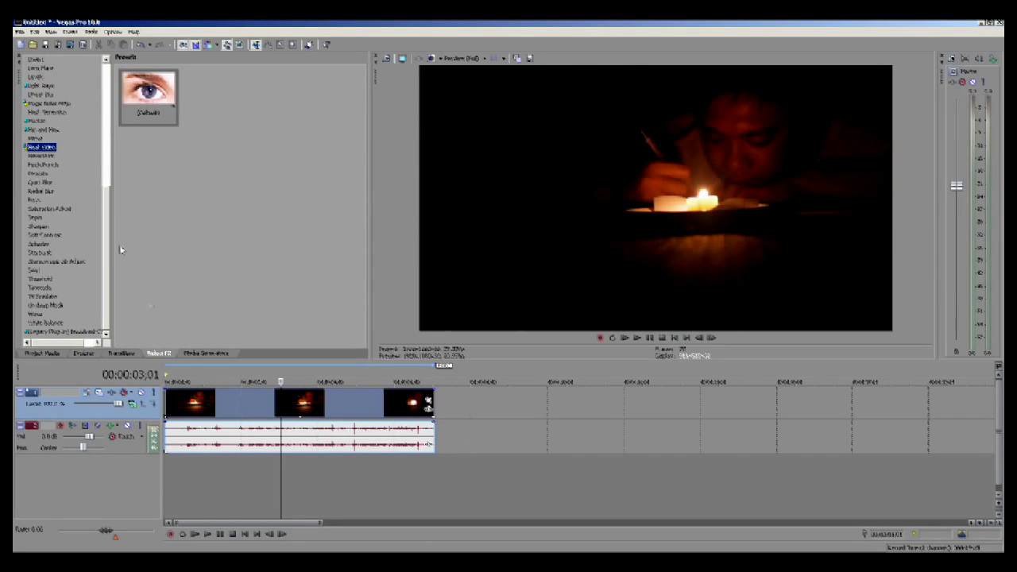
{"action": "left_click_drag", "start_coordinate": [342, 405], "coordinate": [290, 415]}
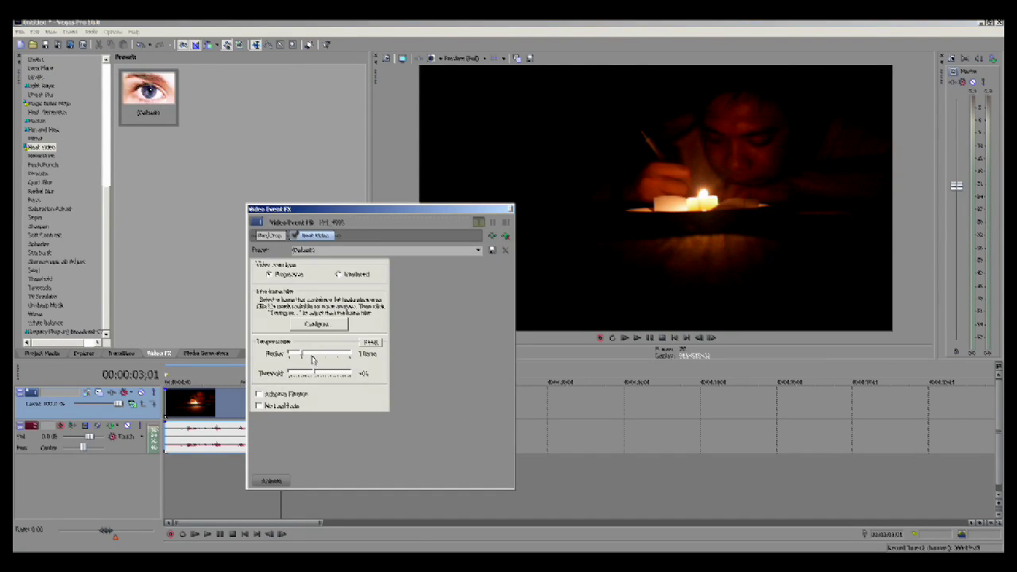
{"action": "left_click_drag", "start_coordinate": [305, 210], "coordinate": [232, 189]}
{"action": "left_click_drag", "start_coordinate": [232, 188], "coordinate": [157, 206]}
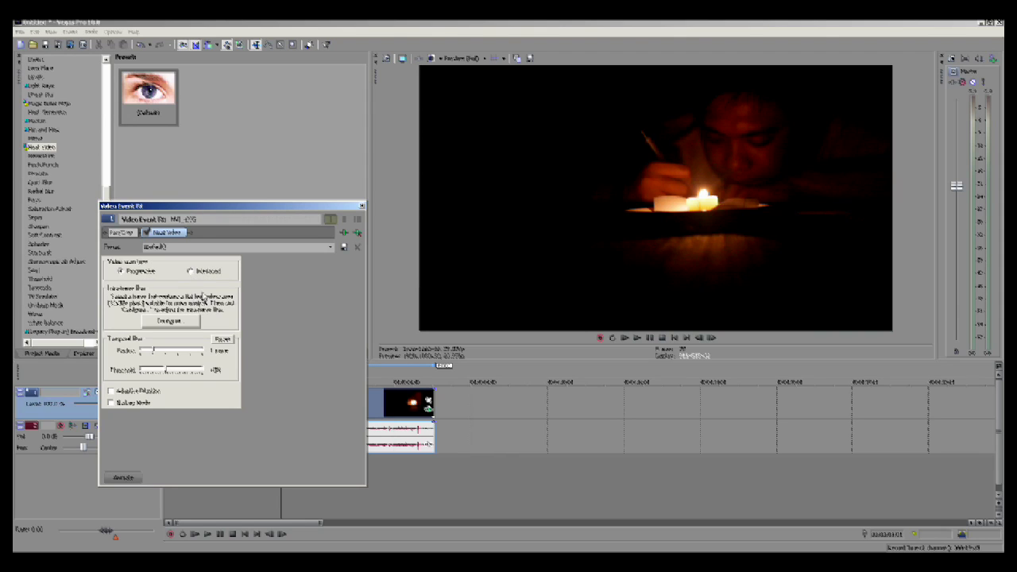
Launch Neat Video via Configure, try the 4-pane preview, then return to Normal view.
{"action": "left_click", "coordinate": [169, 321]}
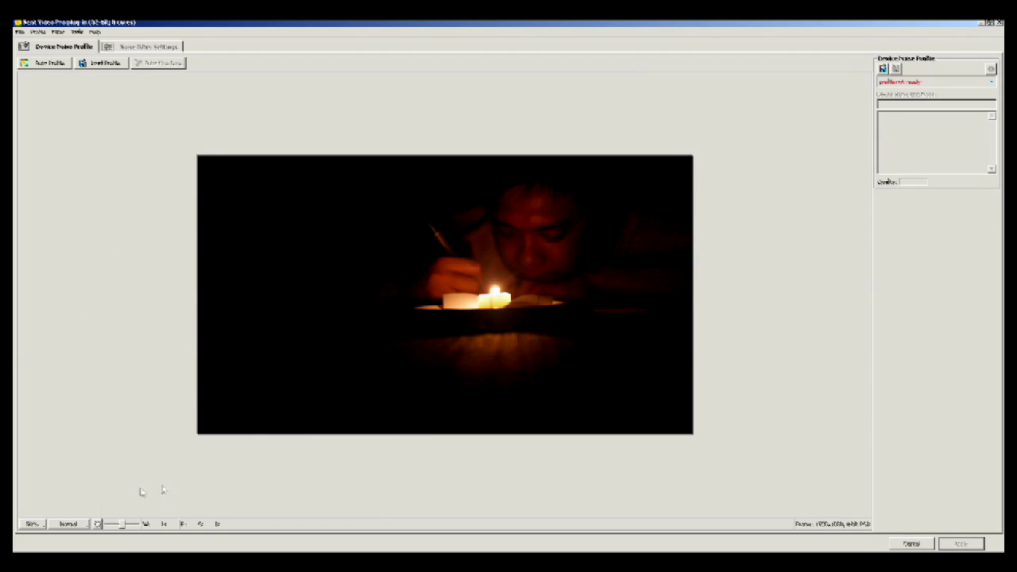
{"action": "left_click", "coordinate": [70, 524]}
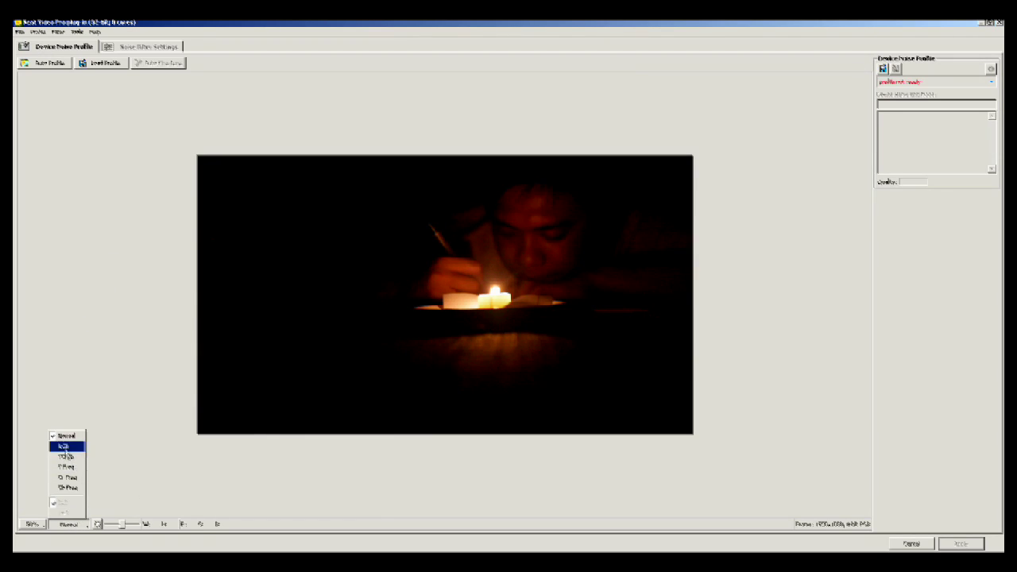
{"action": "left_click", "coordinate": [65, 445]}
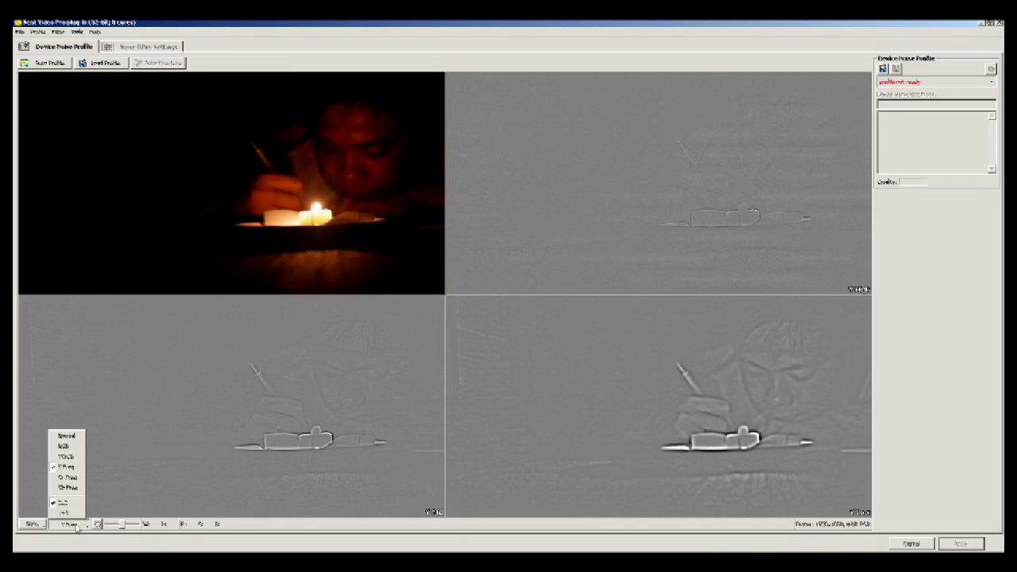
{"action": "left_click", "coordinate": [68, 437]}
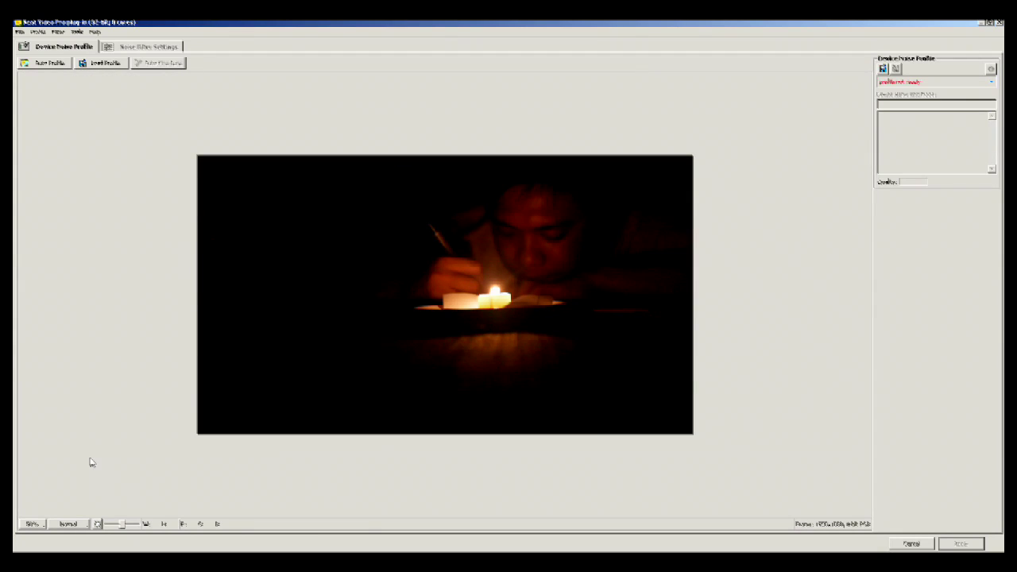
Glance at the mode and file menus, then run Auto Profile and confirm with OK.
{"action": "left_click", "coordinate": [77, 33]}
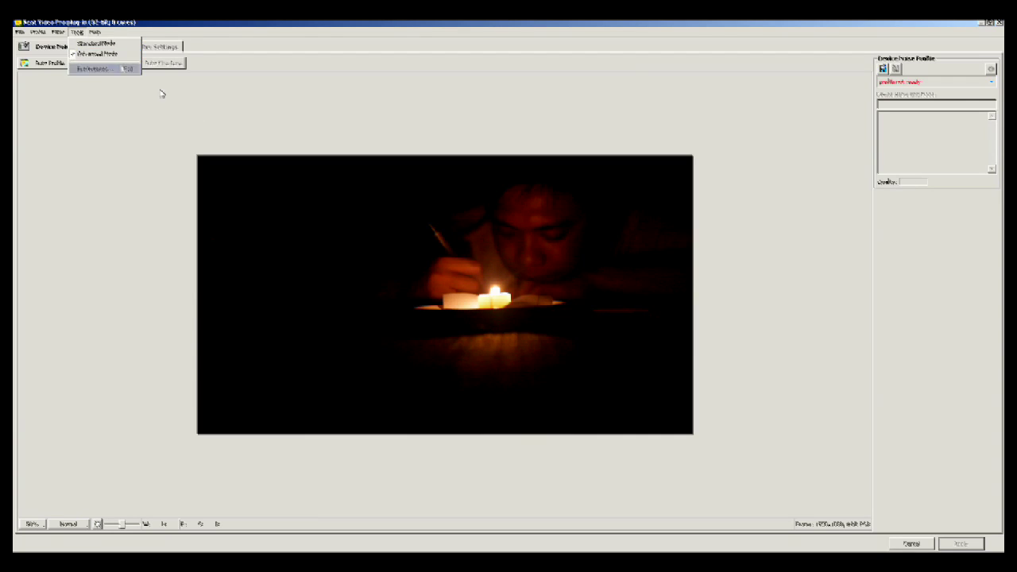
{"action": "left_click", "coordinate": [214, 140]}
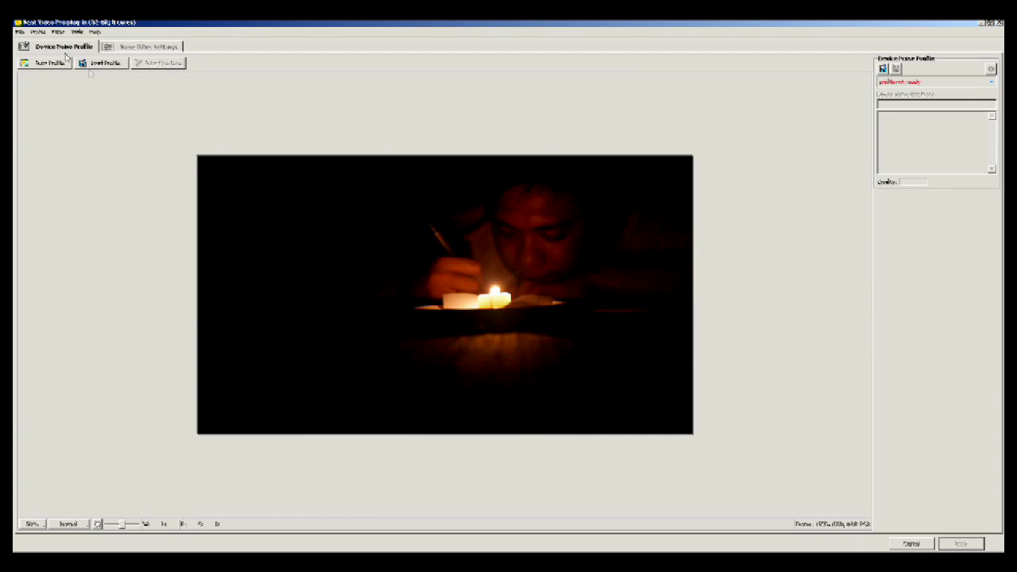
{"action": "left_click", "coordinate": [19, 32]}
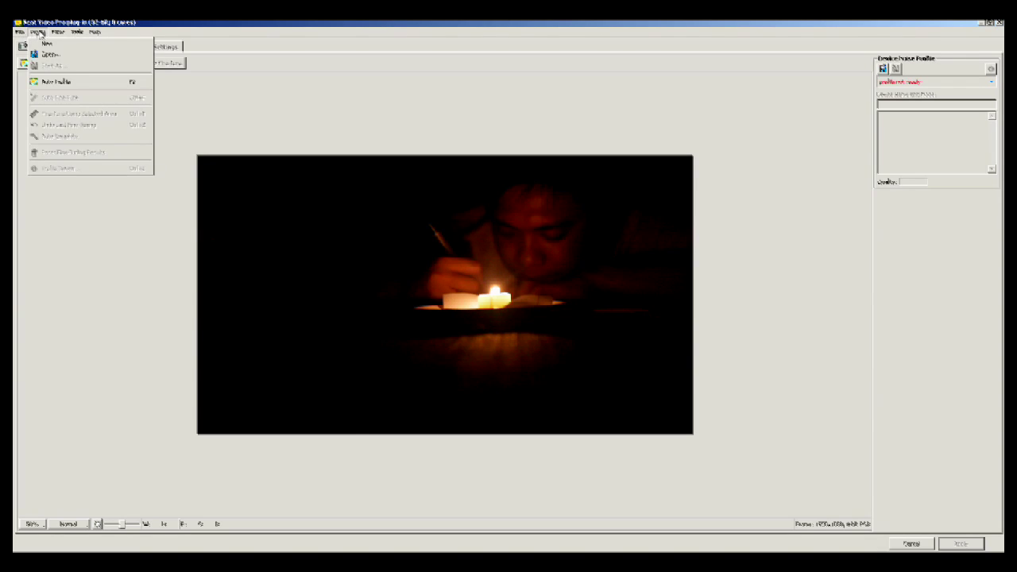
{"action": "mouse_move", "coordinate": [95, 32]}
{"action": "left_click", "coordinate": [337, 96]}
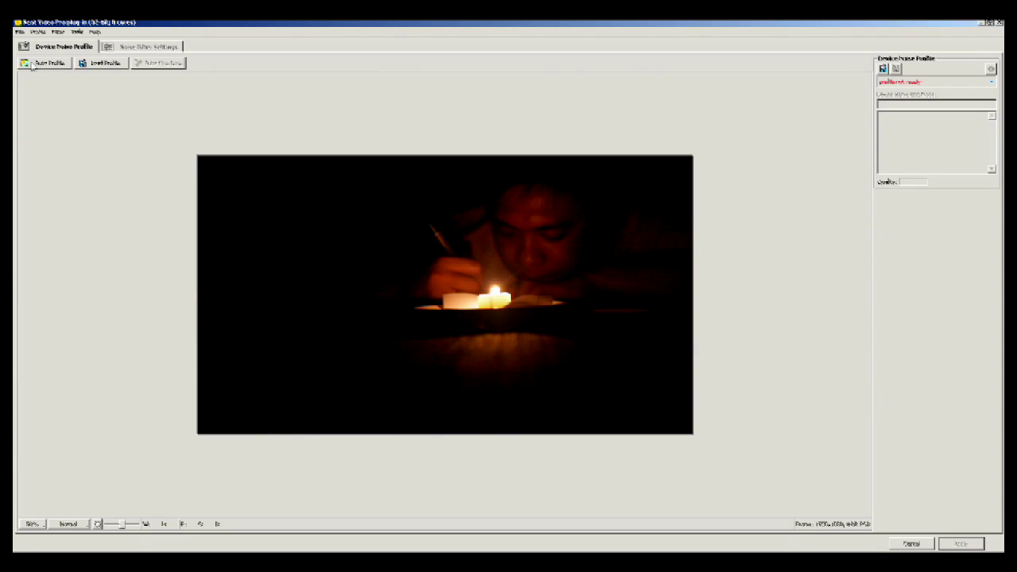
{"action": "left_click", "coordinate": [31, 63]}
{"action": "left_click", "coordinate": [567, 326]}
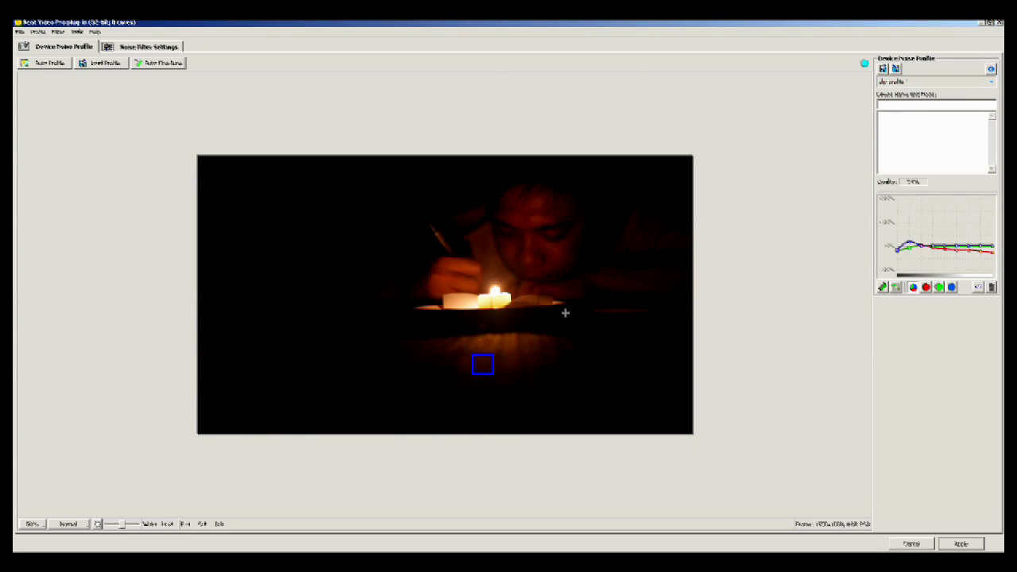
Compare the noise profile and filter settings tabs and enlarge the preview to inspect filtering.
{"action": "left_click", "coordinate": [125, 52]}
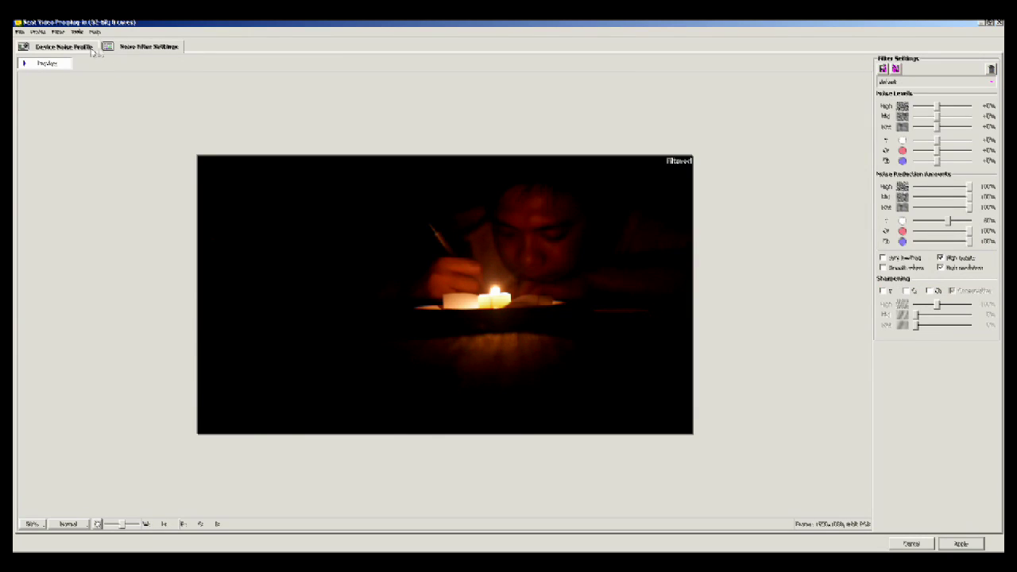
{"action": "left_click", "coordinate": [90, 51]}
{"action": "left_click", "coordinate": [119, 50]}
{"action": "left_click", "coordinate": [71, 51]}
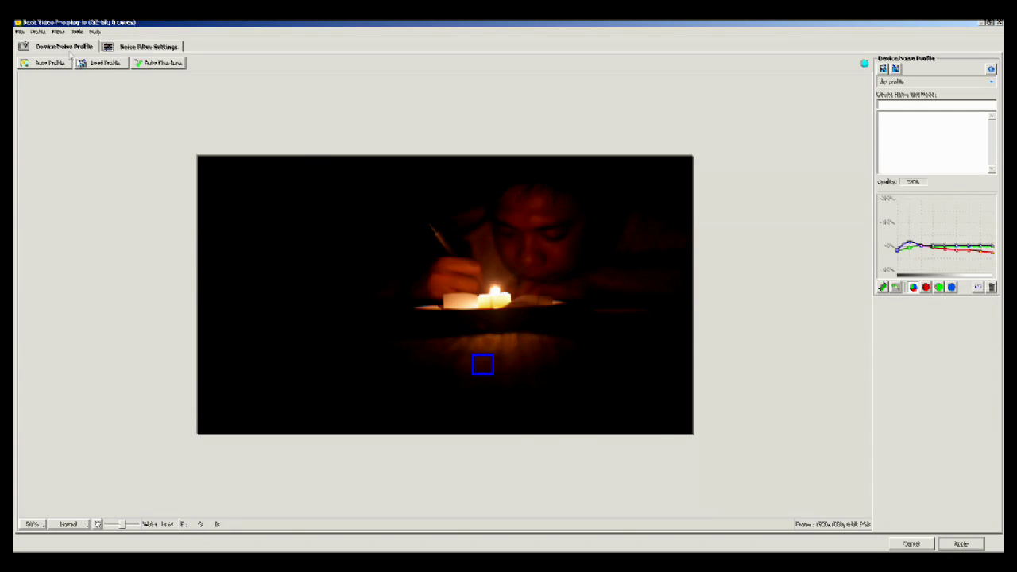
{"action": "left_click", "coordinate": [123, 51]}
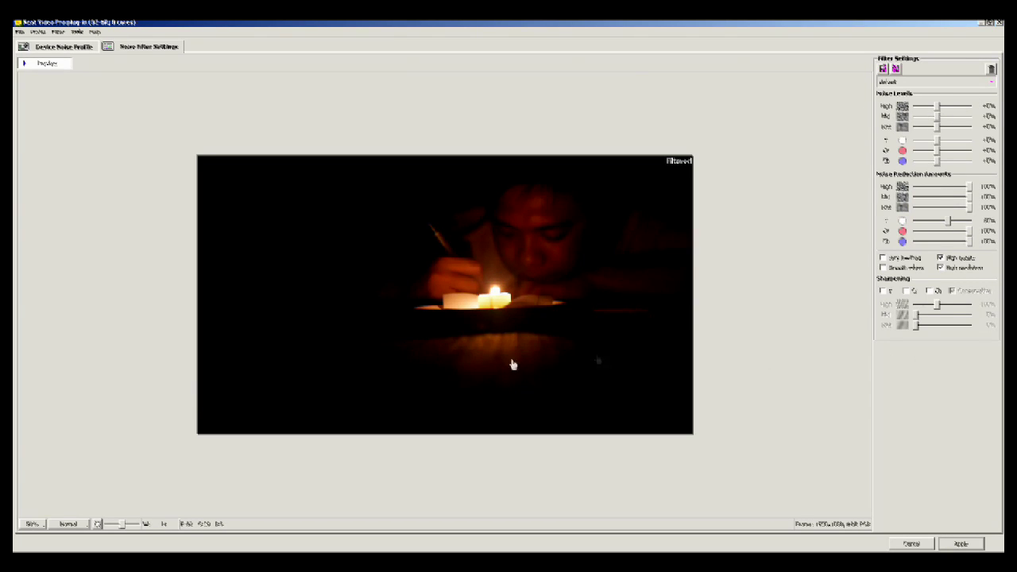
{"action": "left_click_drag", "start_coordinate": [510, 358], "coordinate": [522, 355]}
{"action": "left_click_drag", "start_coordinate": [313, 359], "coordinate": [248, 366]}
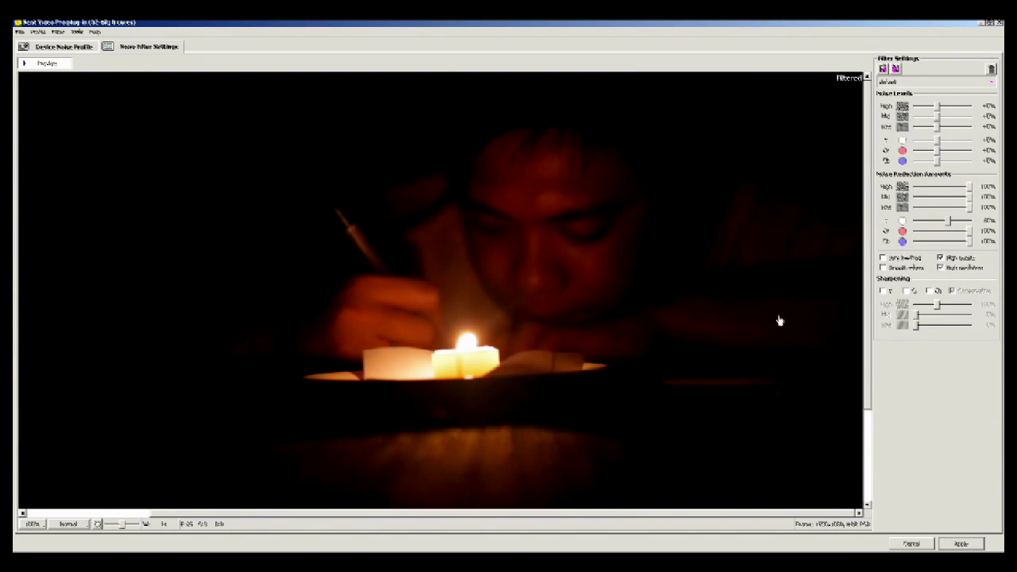
{"action": "scroll", "coordinate": [750, 302], "scroll_direction": "down", "scroll_amount": 1}
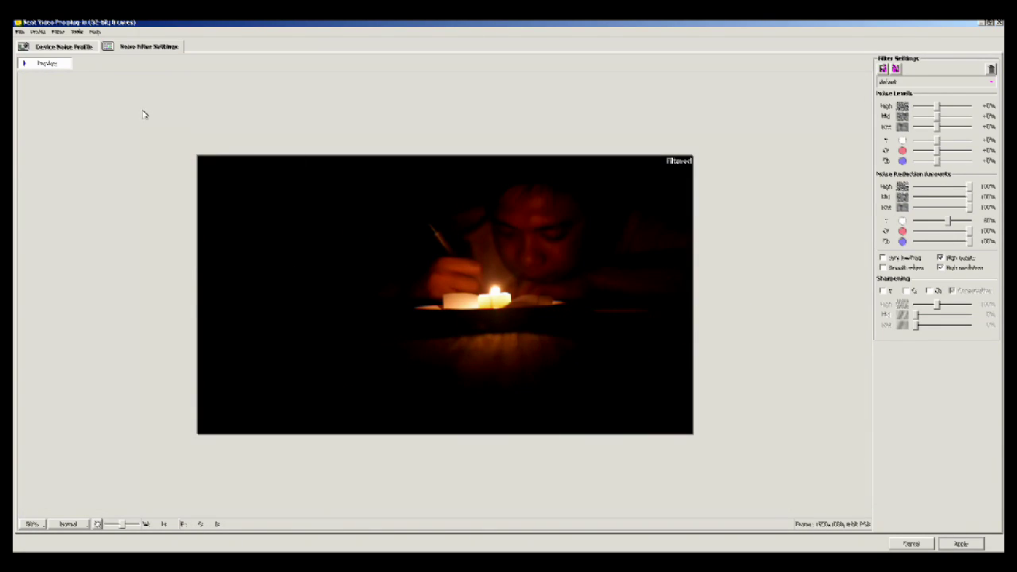
Return to Device Noise Profile, then close Neat Video and the Video Event FX window.
{"action": "left_click", "coordinate": [49, 47]}
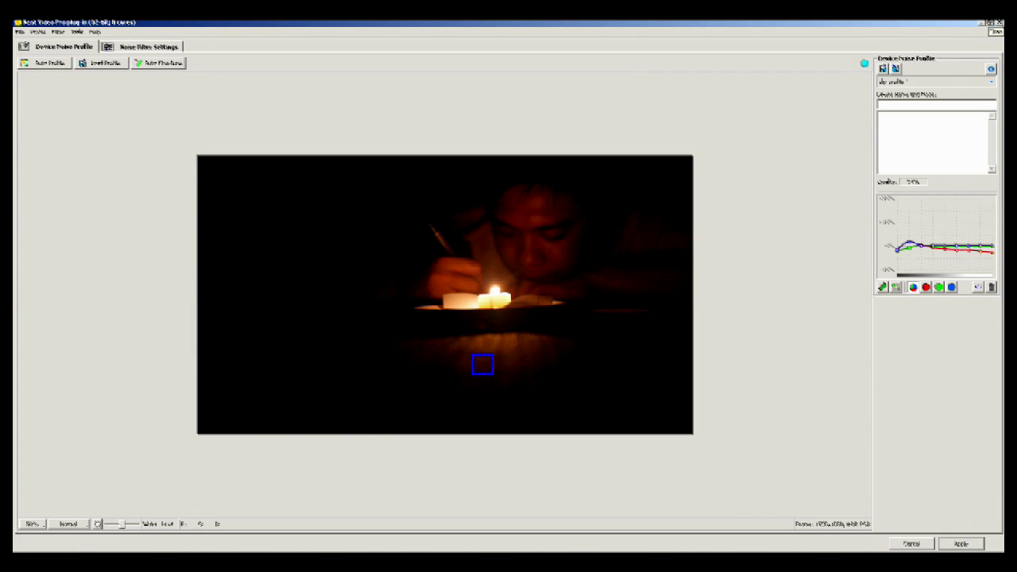
{"action": "left_click", "coordinate": [997, 23]}
{"action": "left_click", "coordinate": [362, 206]}
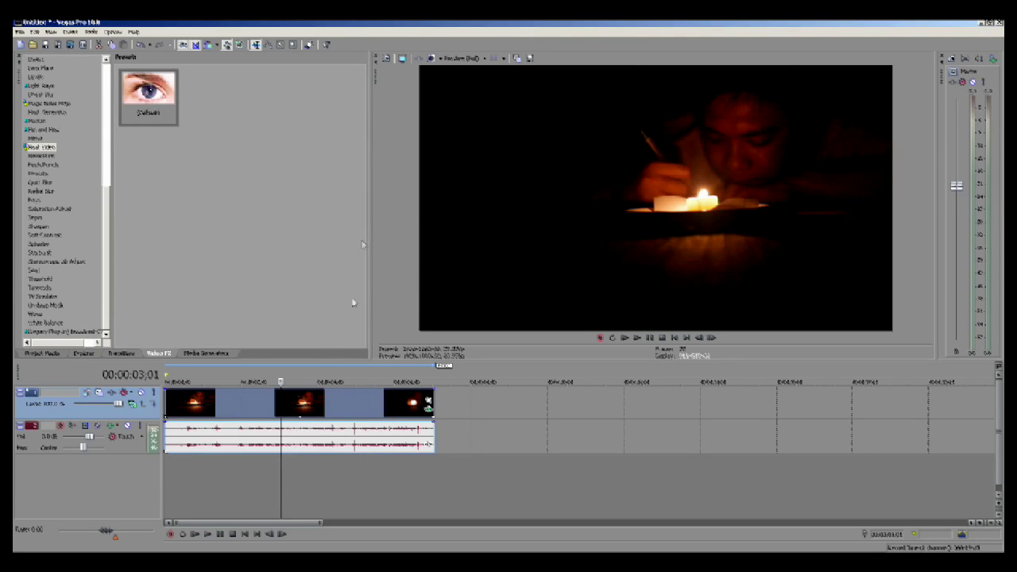
Open the last clip's Event FX and launch Neat Video in a maximized window.
{"action": "left_click", "coordinate": [175, 414]}
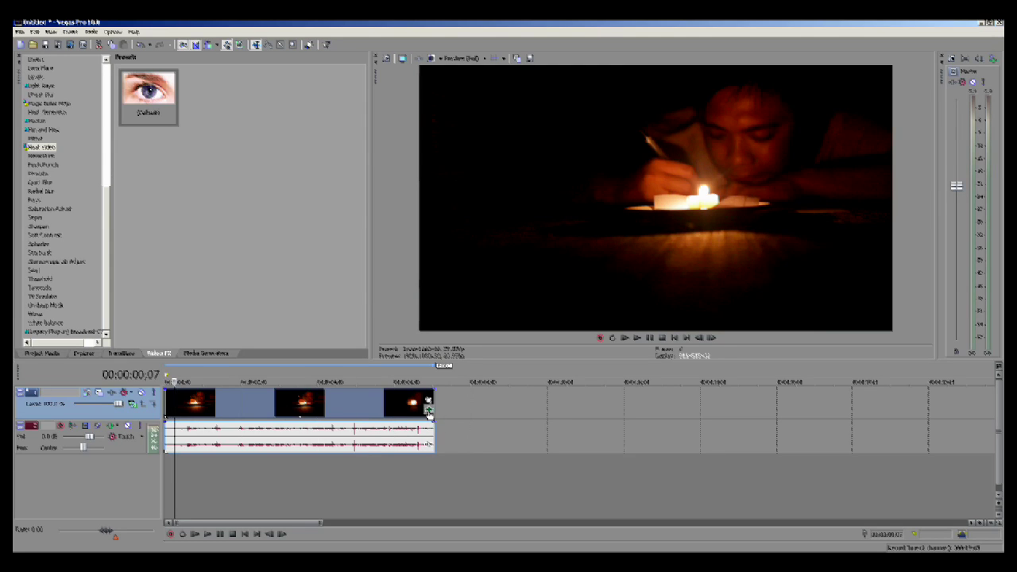
{"action": "left_click", "coordinate": [428, 402]}
{"action": "left_click", "coordinate": [169, 322]}
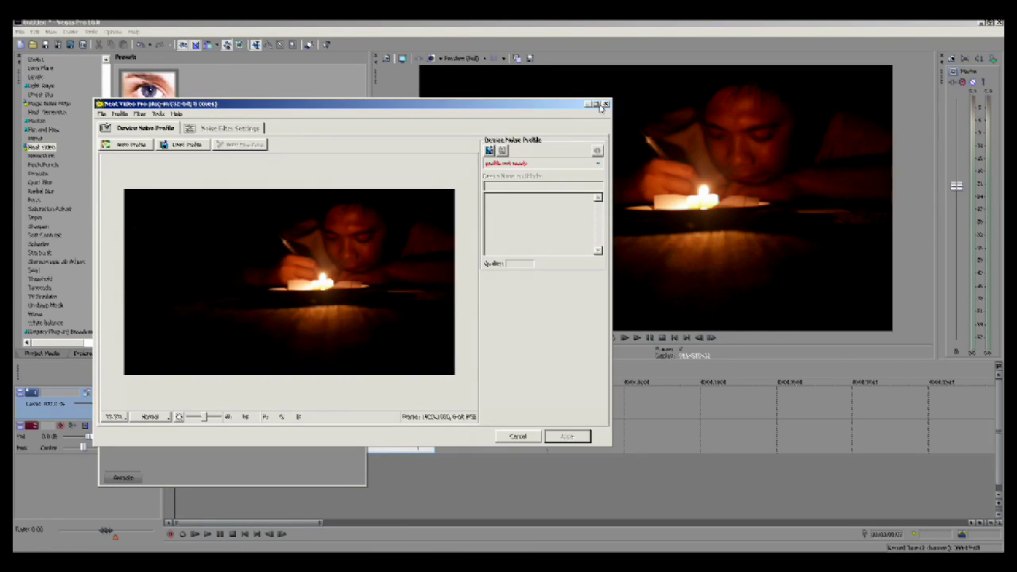
{"action": "left_click", "coordinate": [600, 104]}
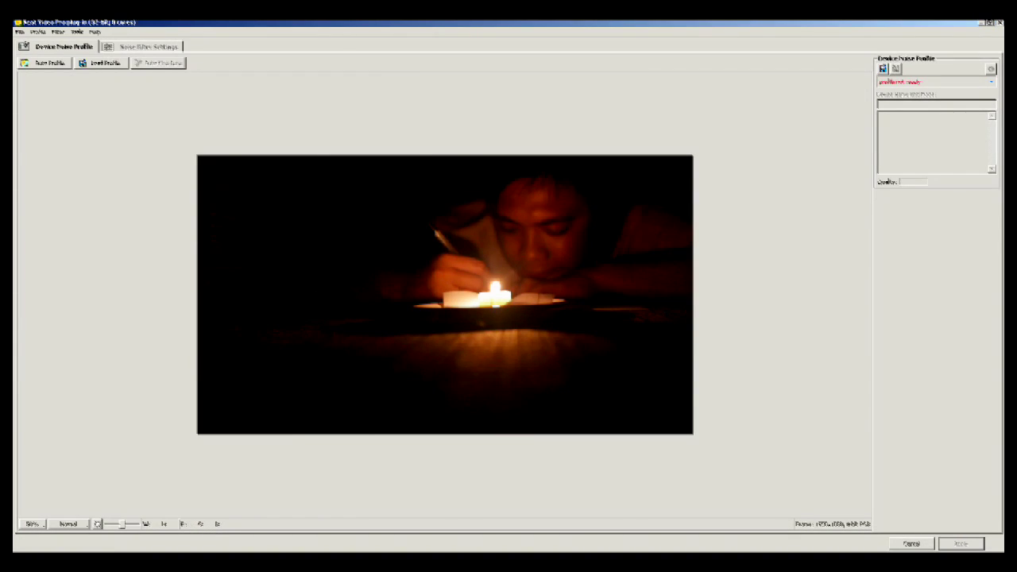
Close Neat Video, cue a frame showing the face and candle, and reopen it.
{"action": "left_click", "coordinate": [998, 22]}
{"action": "left_click", "coordinate": [254, 501]}
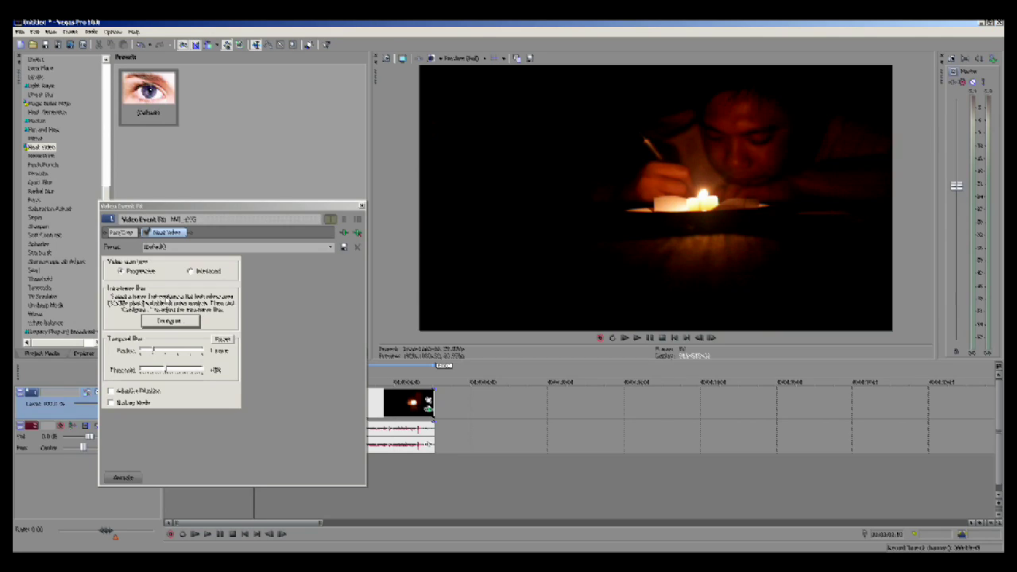
{"action": "left_click", "coordinate": [173, 323]}
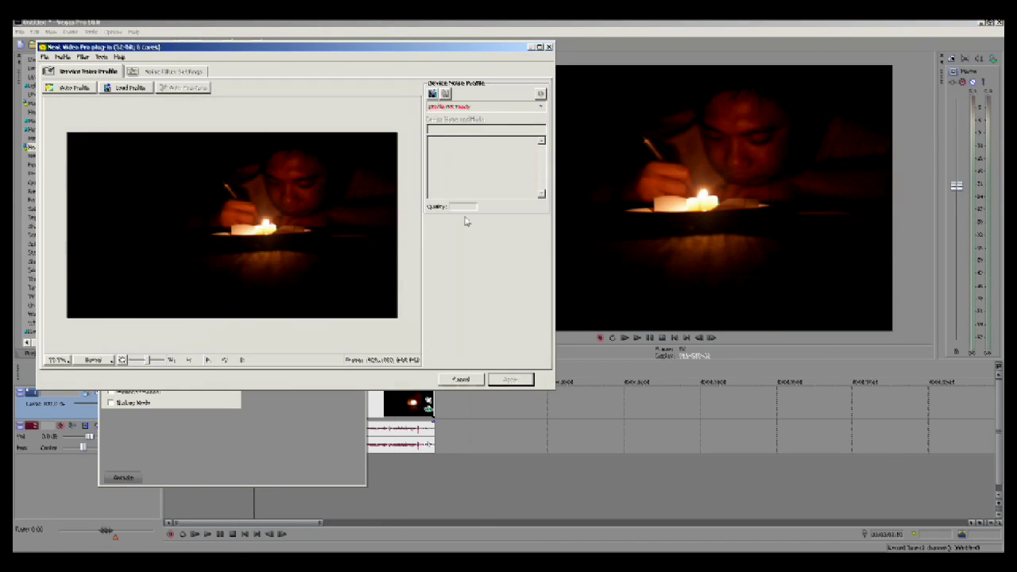
Maximize the Neat Video window and auto-build a noise profile from the candle clip.
{"action": "left_click", "coordinate": [539, 47]}
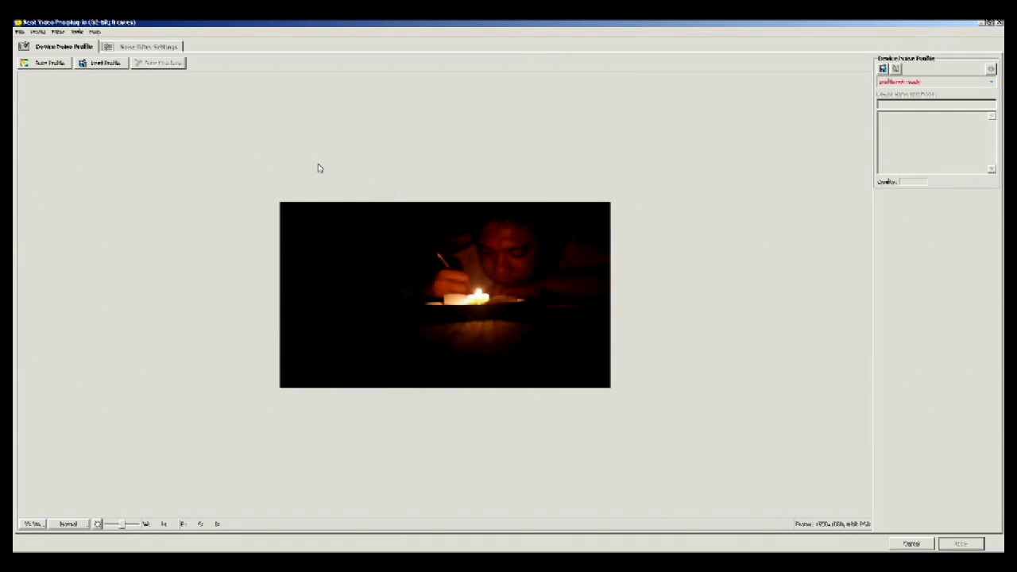
{"action": "left_click", "coordinate": [40, 65]}
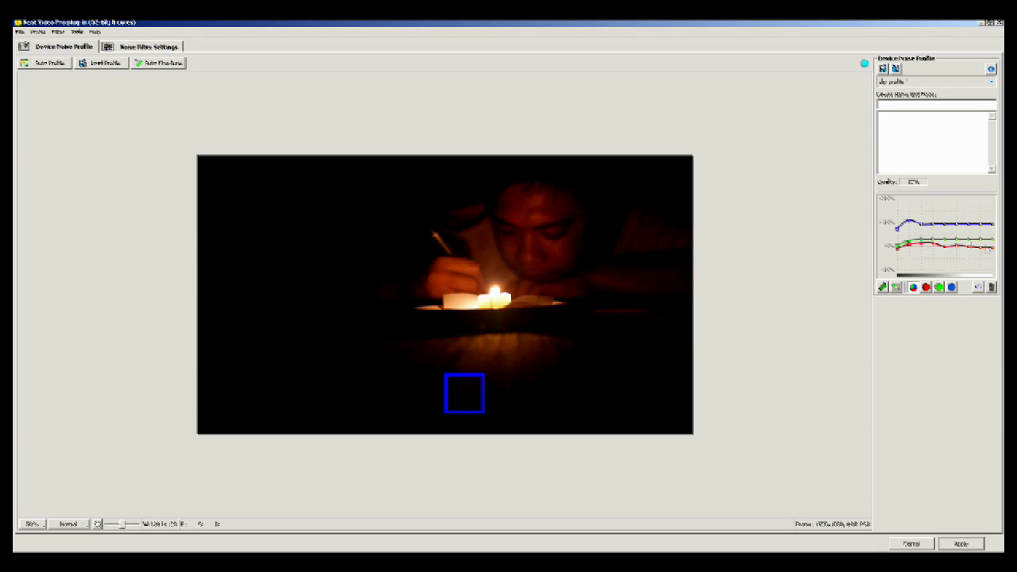
{"action": "left_click", "coordinate": [79, 523]}
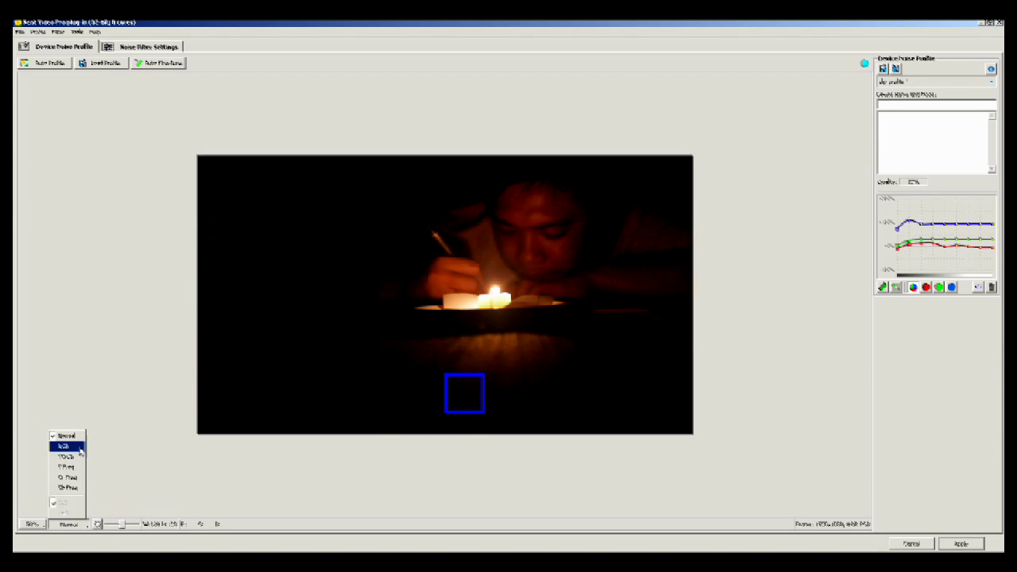
{"action": "left_click", "coordinate": [79, 447]}
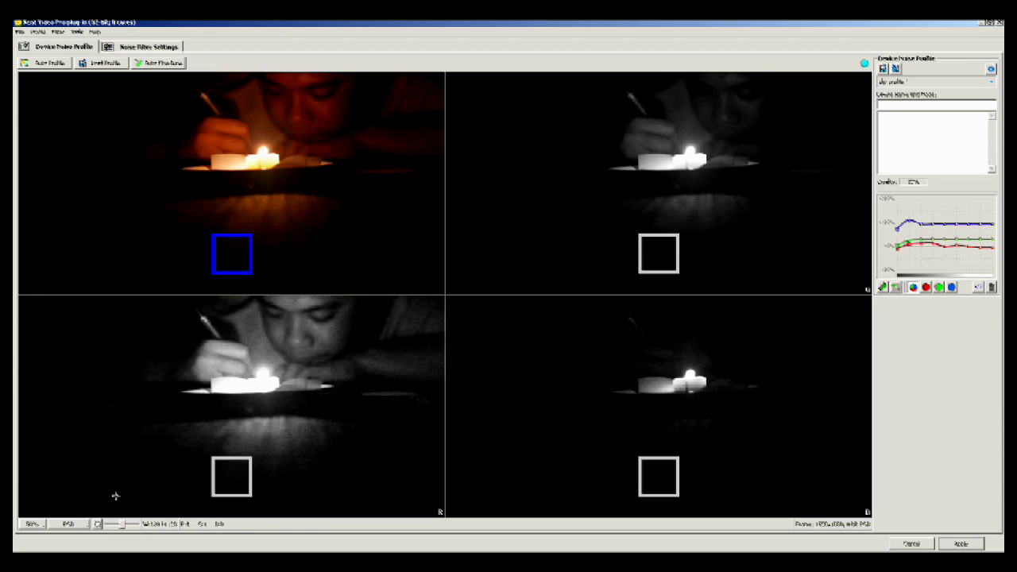
{"action": "left_click", "coordinate": [67, 524]}
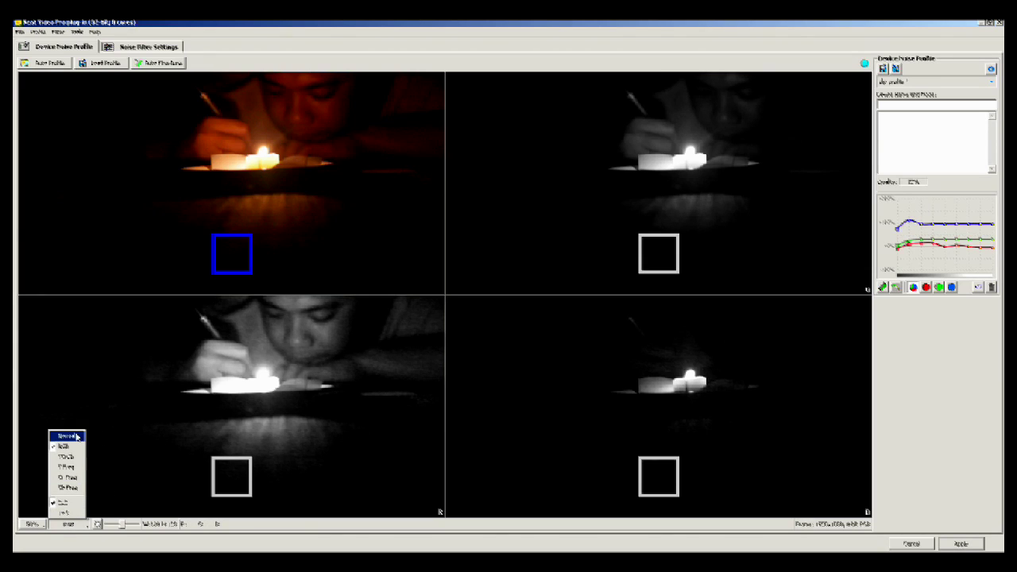
{"action": "left_click", "coordinate": [66, 436]}
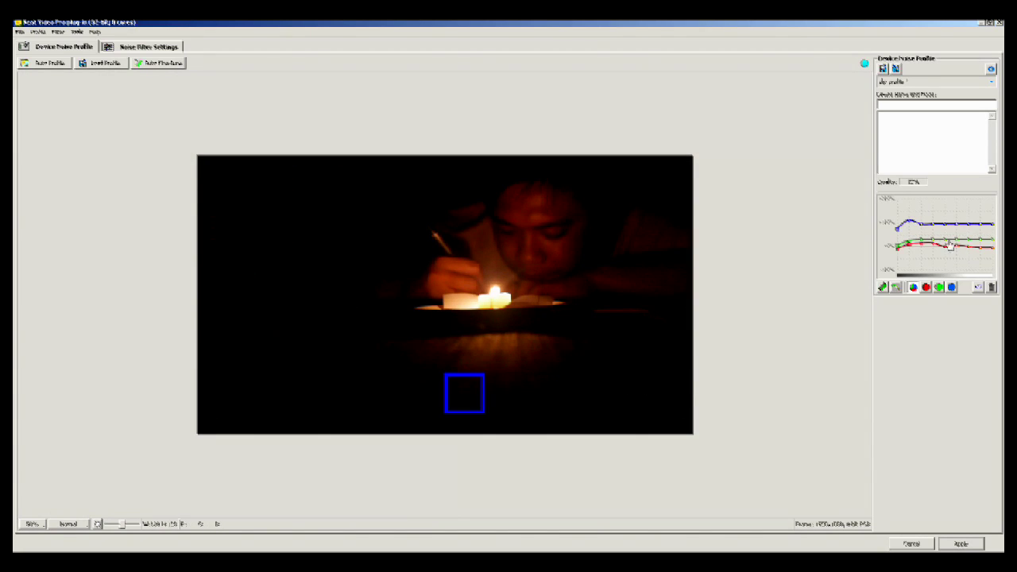
{"action": "left_click", "coordinate": [925, 287]}
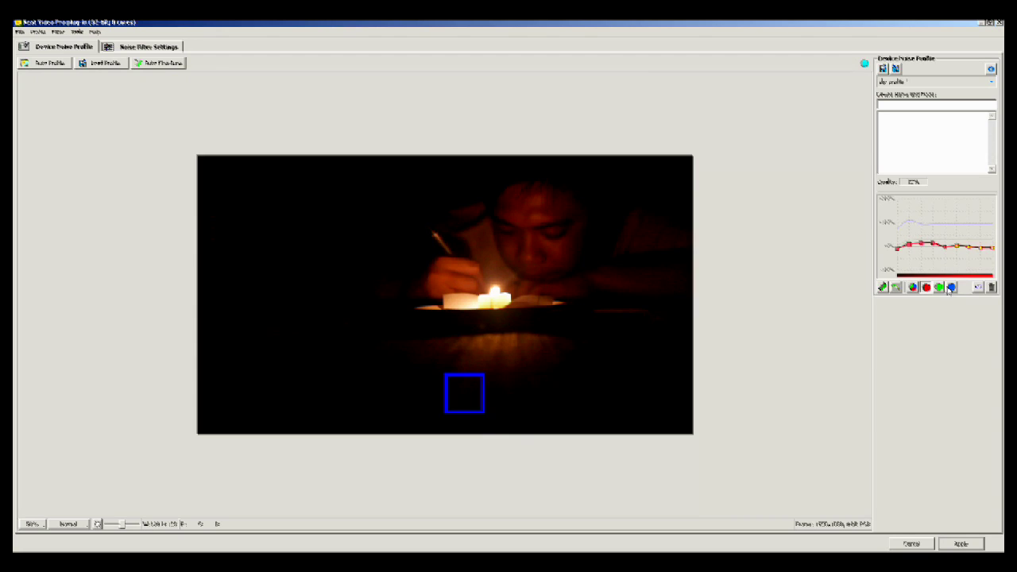
{"action": "left_click", "coordinate": [938, 288]}
{"action": "left_click", "coordinate": [950, 288]}
{"action": "left_click", "coordinate": [938, 287]}
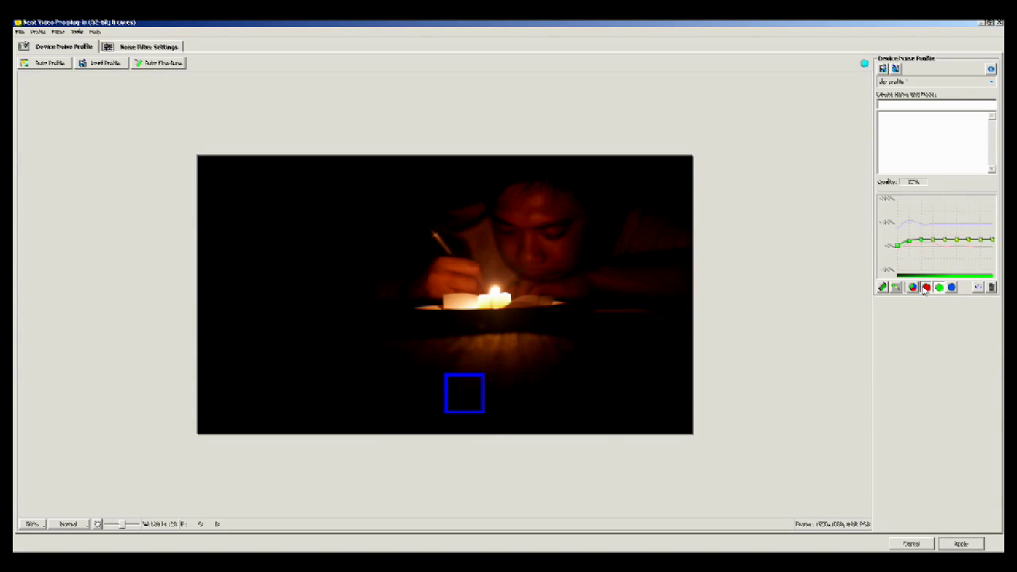
{"action": "left_click", "coordinate": [926, 287]}
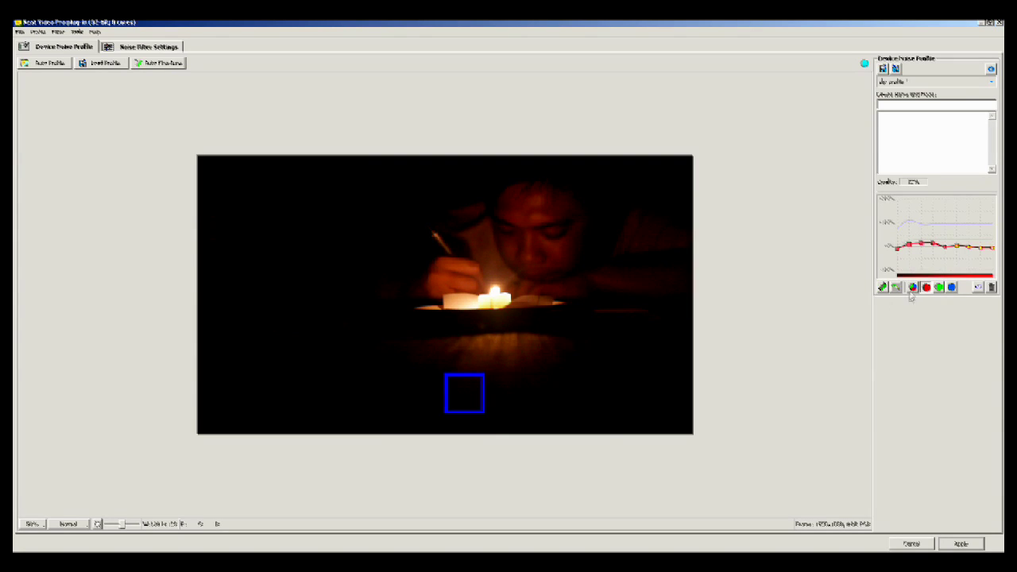
{"action": "left_click", "coordinate": [912, 287]}
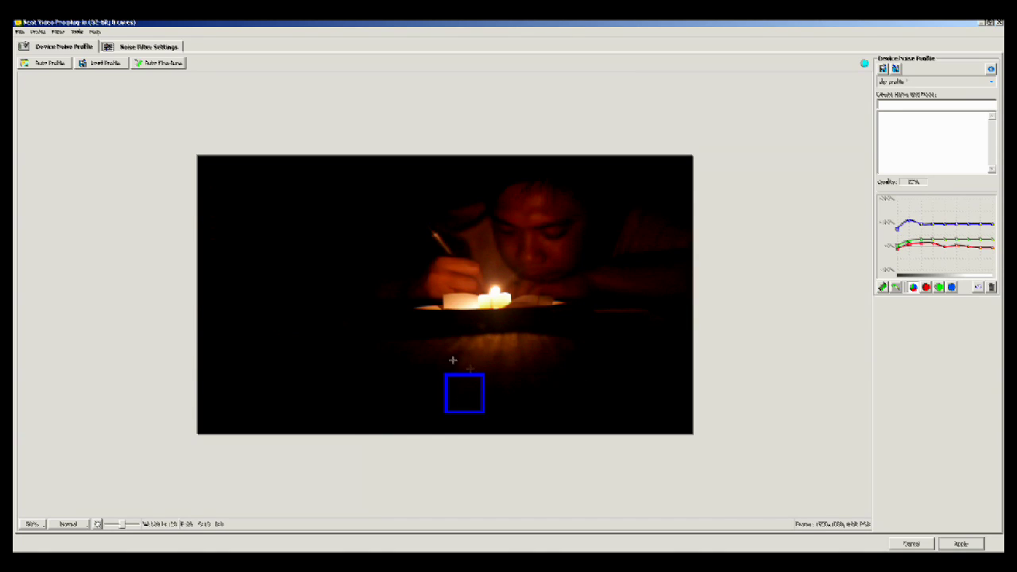
Redraw the noise sample box over a small uniform dark patch right of the candle.
{"action": "left_click_drag", "start_coordinate": [467, 400], "coordinate": [749, 447]}
{"action": "left_click_drag", "start_coordinate": [632, 299], "coordinate": [363, 382]}
{"action": "left_click", "coordinate": [370, 344]}
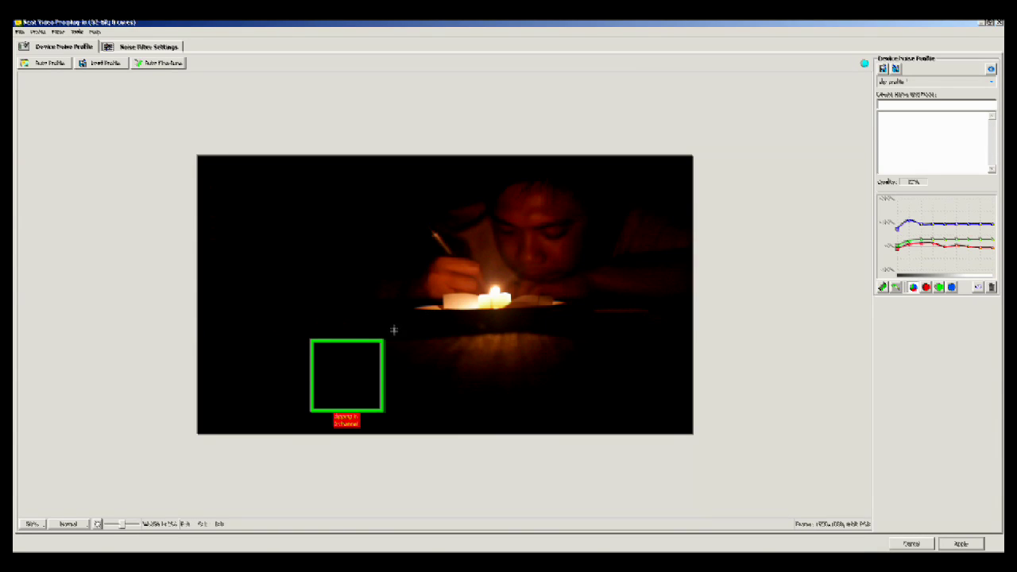
{"action": "left_click_drag", "start_coordinate": [363, 357], "coordinate": [471, 350]}
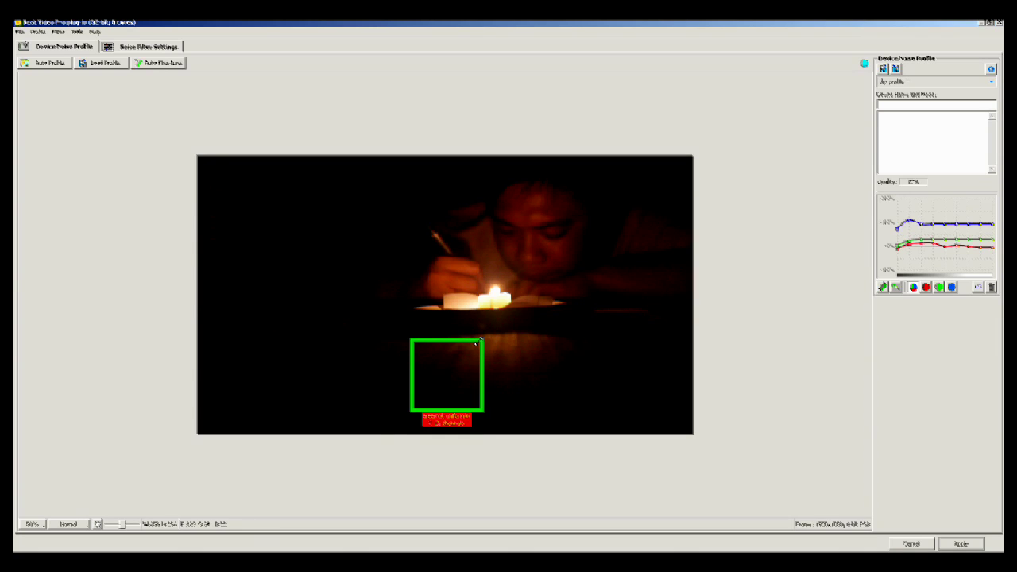
{"action": "left_click_drag", "start_coordinate": [476, 341], "coordinate": [467, 383]}
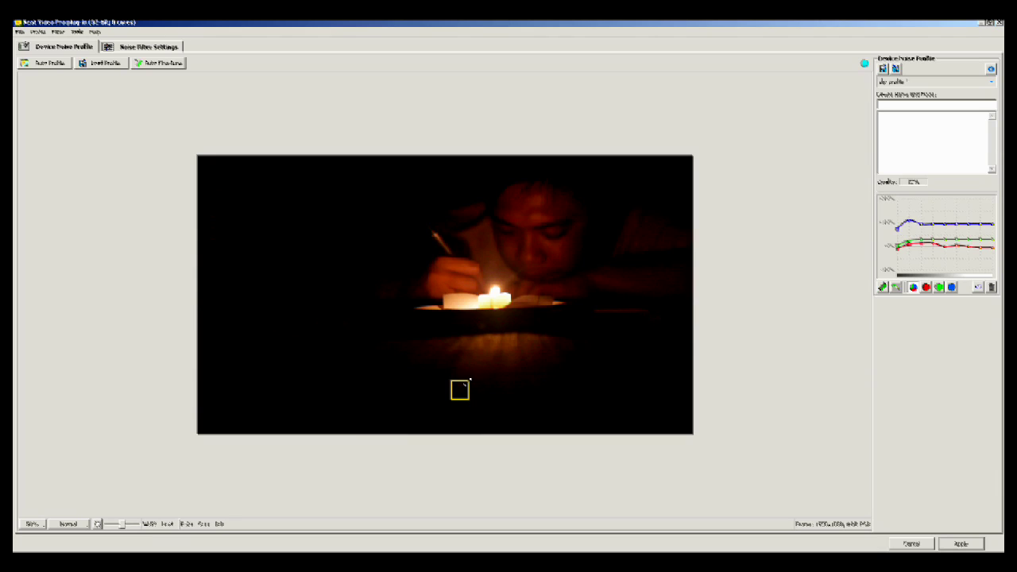
{"action": "mouse_move", "coordinate": [467, 382]}
{"action": "left_mouse_down"}
{"action": "mouse_move", "coordinate": [473, 375]}
{"action": "mouse_move", "coordinate": [460, 385]}
{"action": "left_mouse_up"}
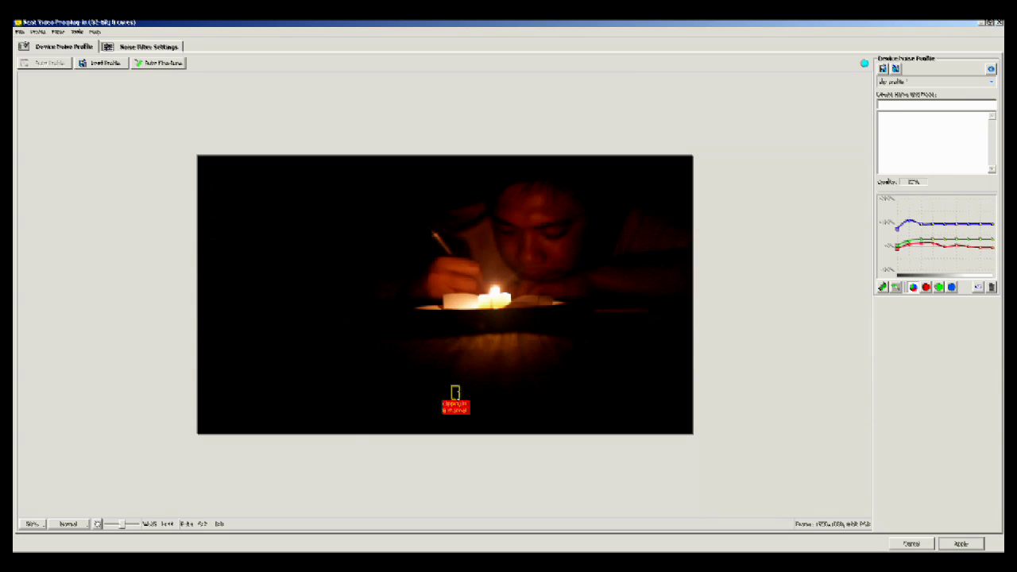
{"action": "left_click_drag", "start_coordinate": [455, 395], "coordinate": [592, 285]}
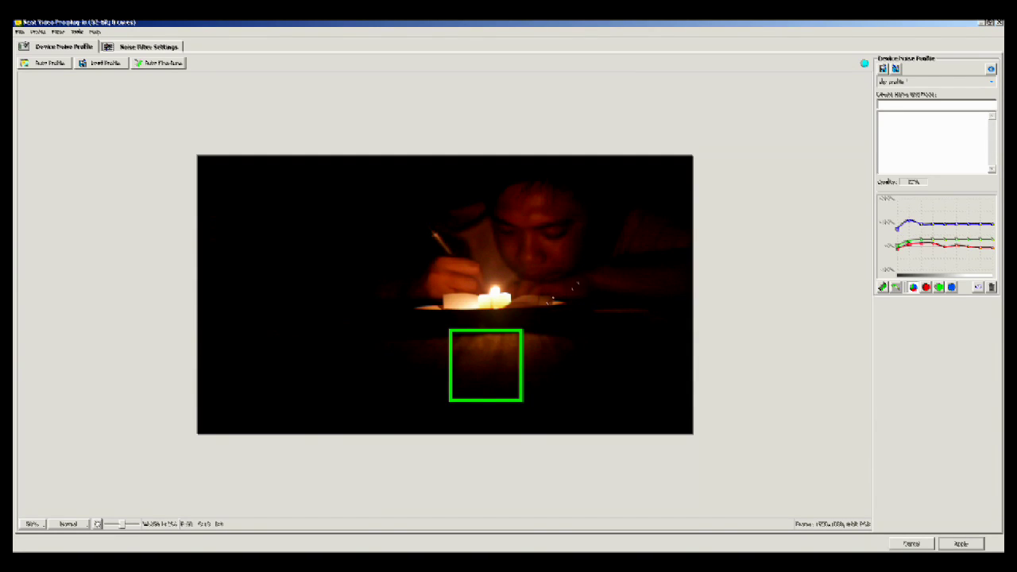
{"action": "left_click_drag", "start_coordinate": [521, 330], "coordinate": [622, 292]}
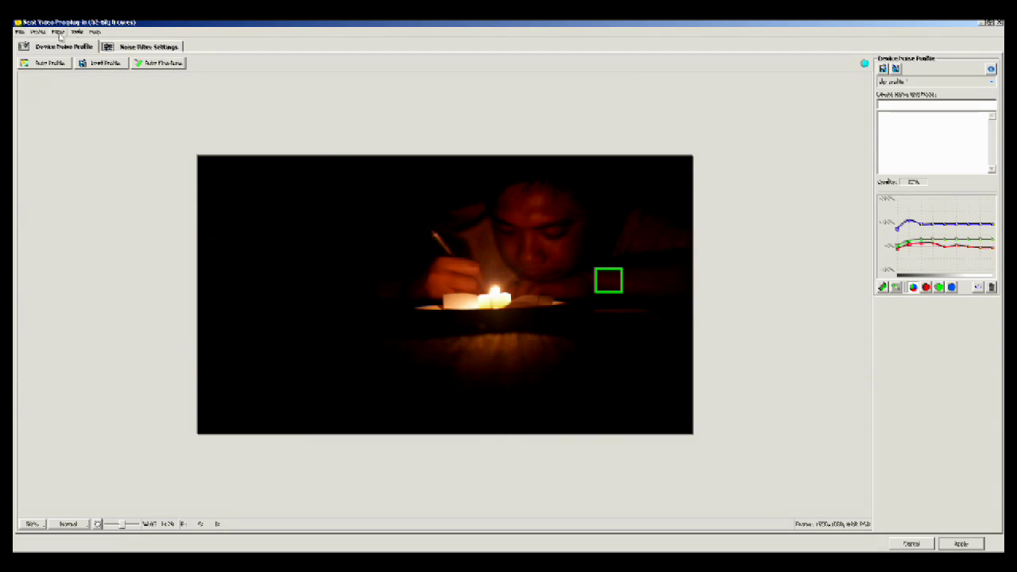
Enter Manual Fine-tune, inspect red, blue and all-channel curves, then open Noise Filter Settings.
{"action": "left_click", "coordinate": [110, 49]}
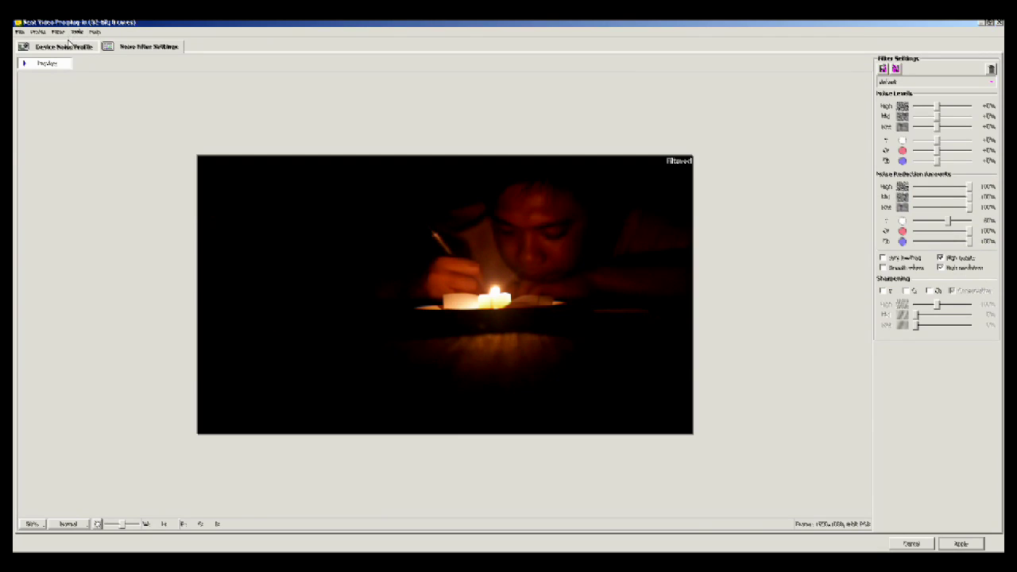
{"action": "left_click", "coordinate": [69, 48]}
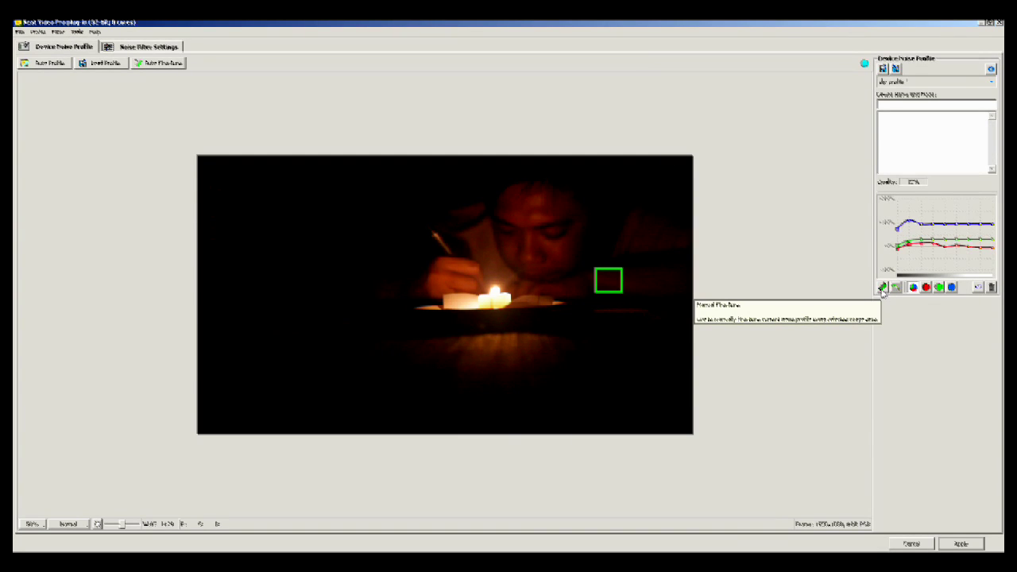
{"action": "left_click", "coordinate": [882, 288]}
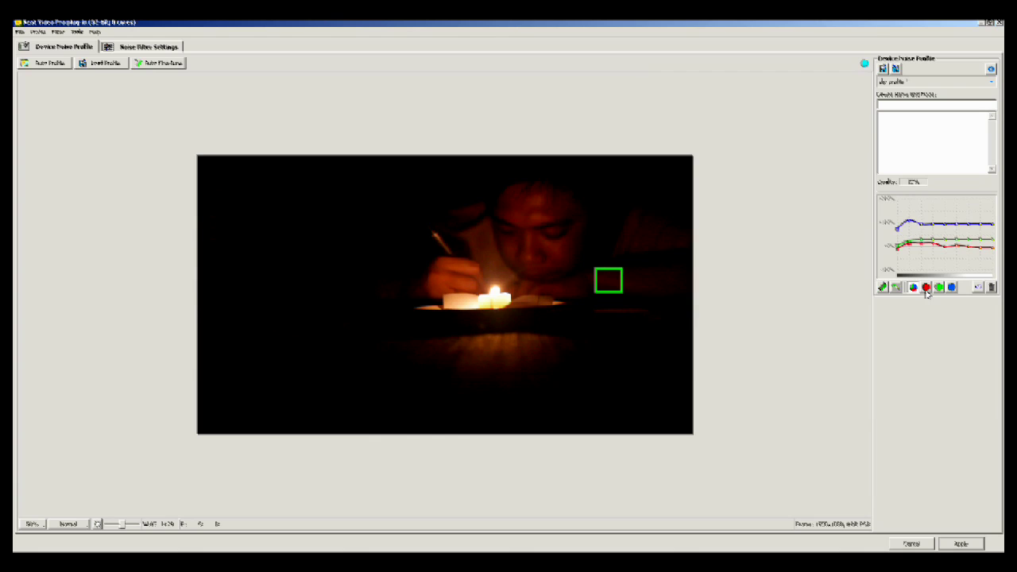
{"action": "left_click", "coordinate": [925, 288]}
{"action": "left_click", "coordinate": [951, 286]}
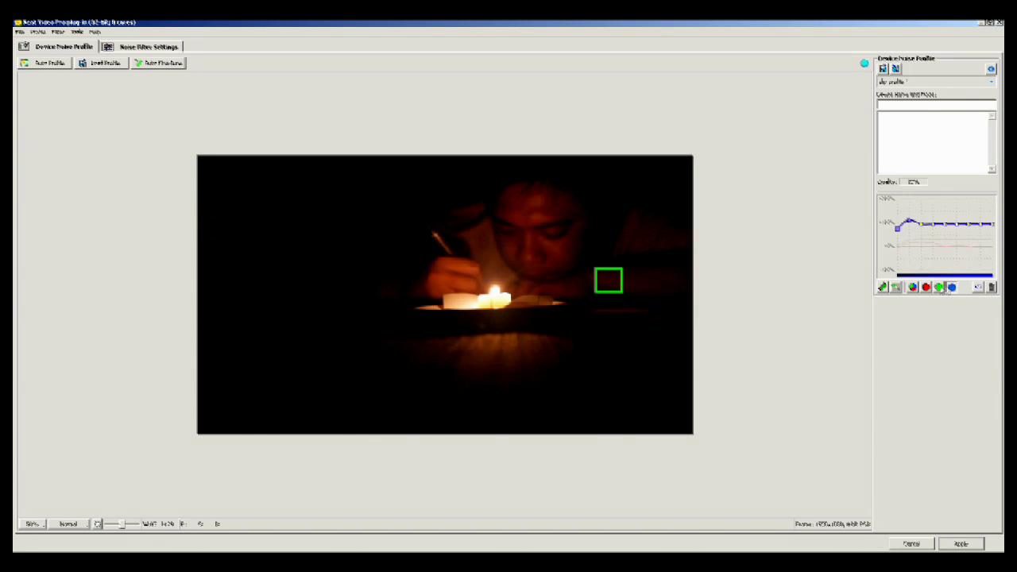
{"action": "left_click", "coordinate": [912, 288]}
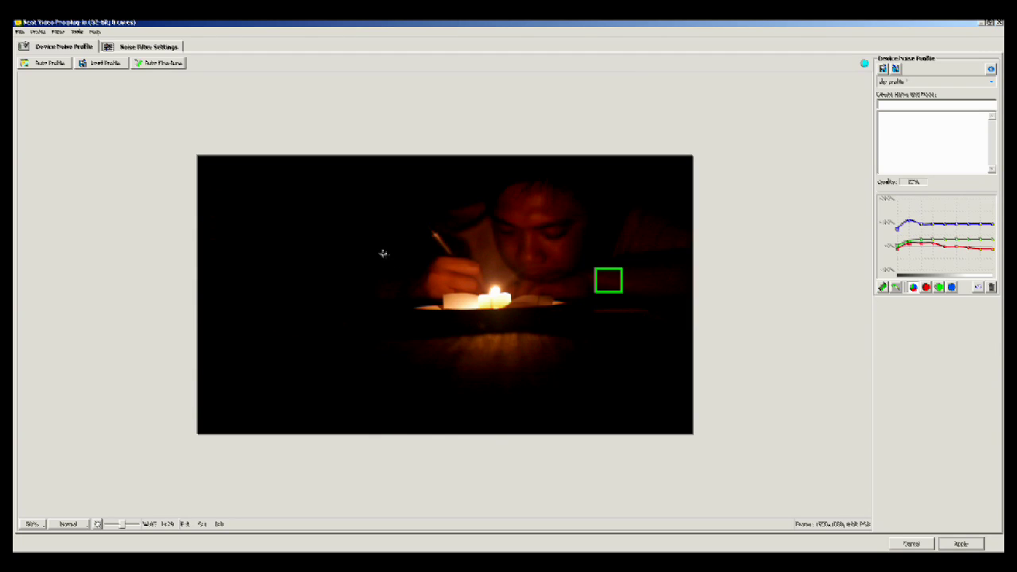
{"action": "left_click", "coordinate": [146, 49]}
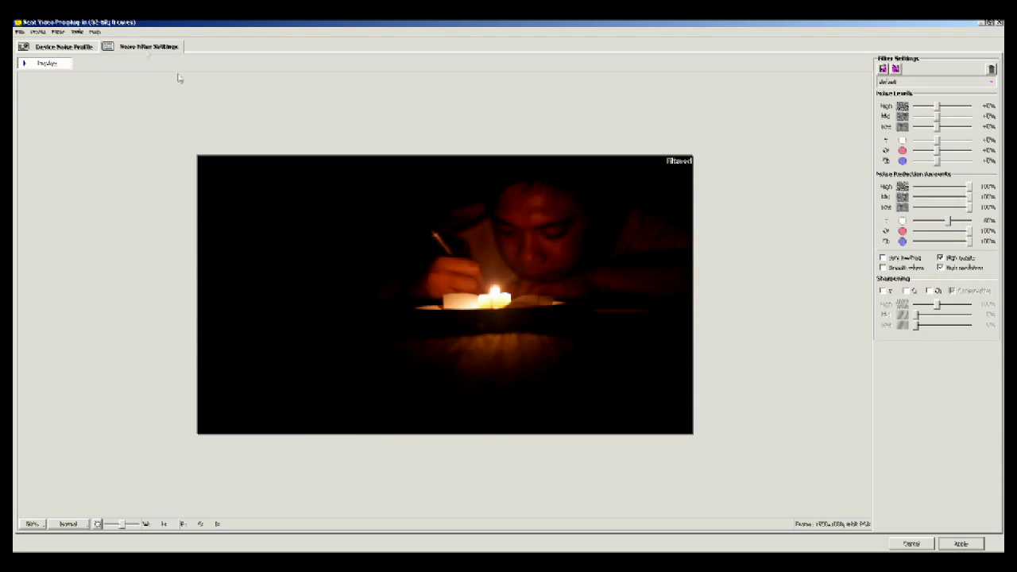
{"action": "scroll", "coordinate": [523, 303], "scroll_direction": "up", "scroll_amount": 1}
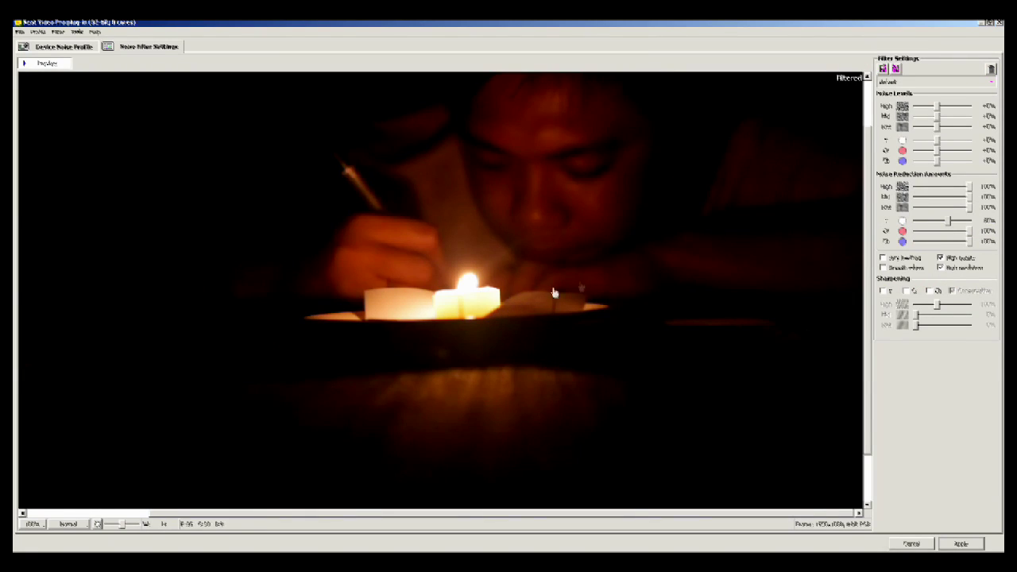
{"action": "scroll", "coordinate": [517, 293], "scroll_direction": "up", "scroll_amount": 1}
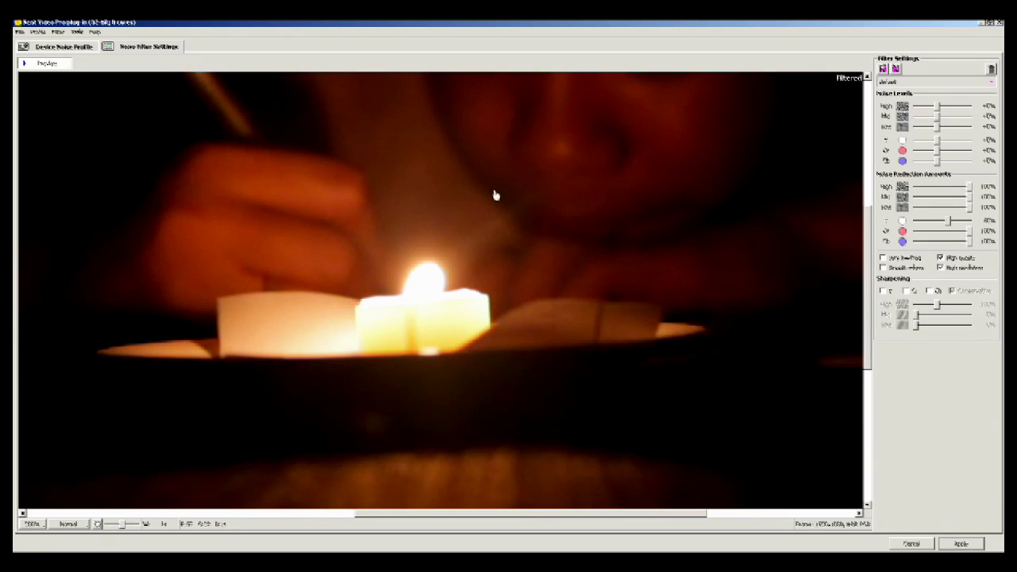
{"action": "scroll", "coordinate": [515, 178], "scroll_direction": "down", "scroll_amount": 2}
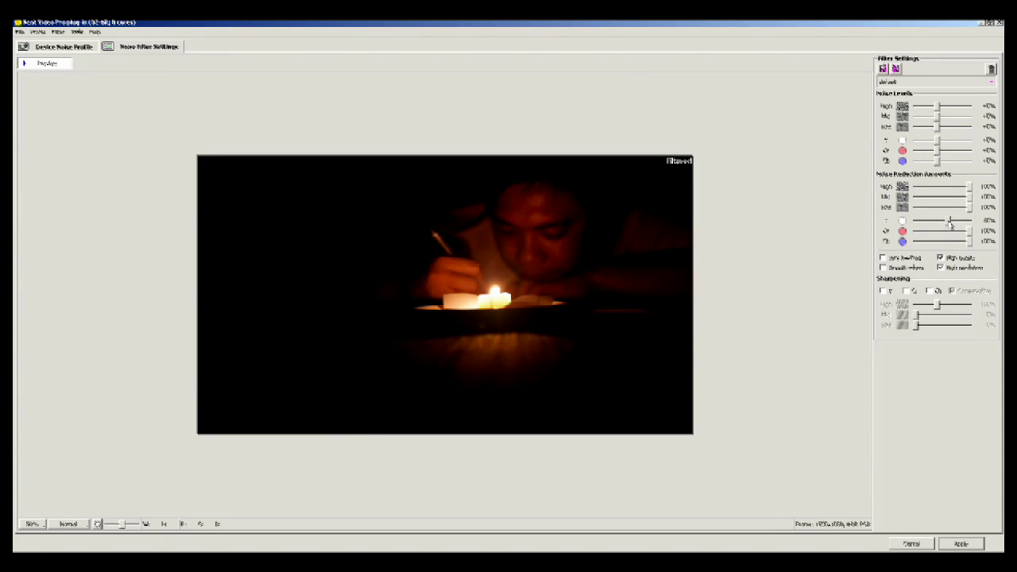
Raise Y noise reduction above 80%, enable sharpening with High at about 90%, and apply the filter.
{"action": "left_click_drag", "start_coordinate": [948, 225], "coordinate": [959, 226]}
{"action": "left_click", "coordinate": [881, 290]}
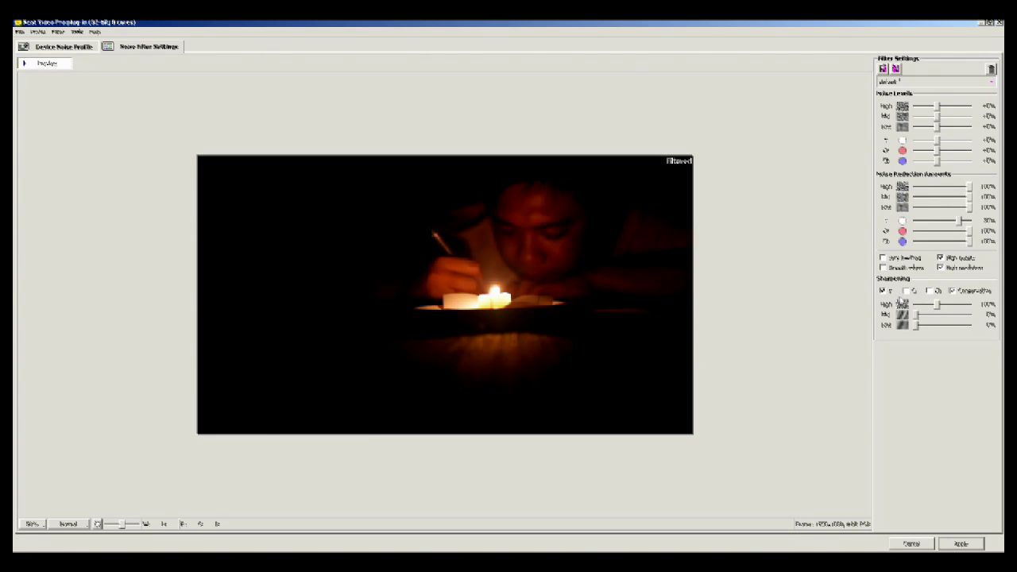
{"action": "left_click_drag", "start_coordinate": [936, 307], "coordinate": [924, 309]}
{"action": "left_click", "coordinate": [959, 545]}
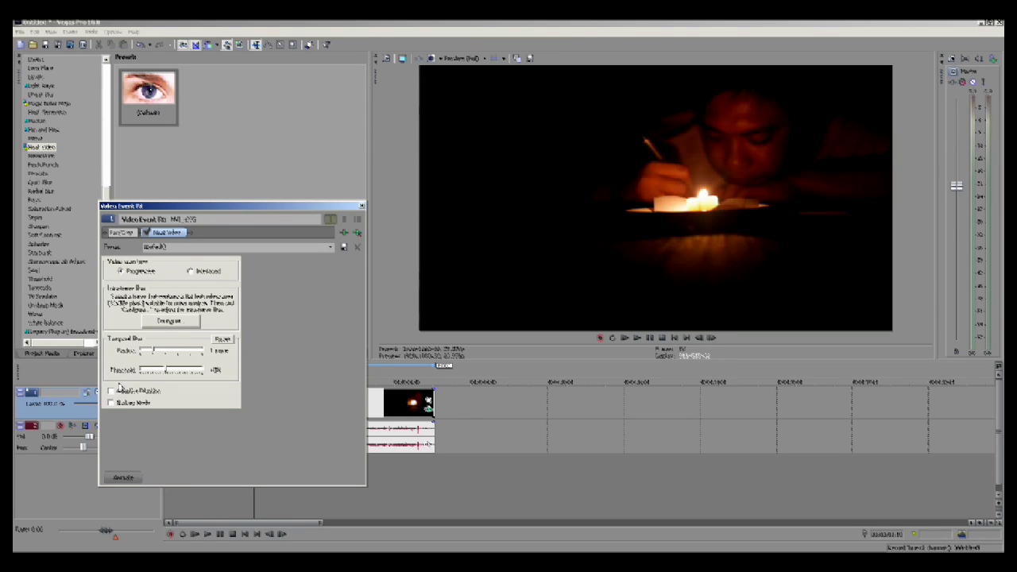
Close the Video Event FX window and select the video clip on the timeline.
{"action": "left_click", "coordinate": [361, 207]}
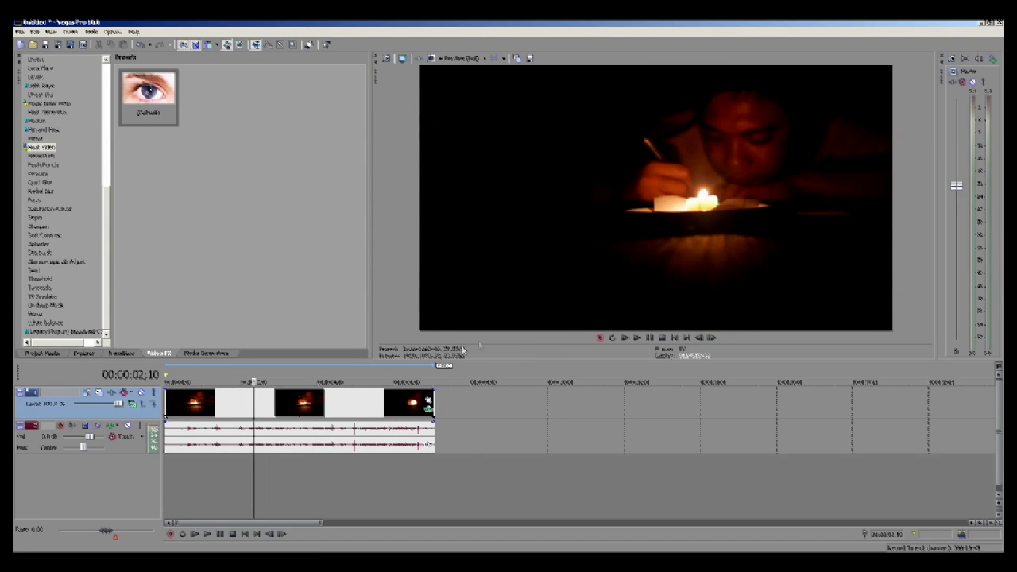
{"action": "left_click", "coordinate": [355, 401]}
Step the filtered clip from its start to 00:00:01;11 and 00:00:02;13, widening the effects panel.
{"action": "left_click", "coordinate": [178, 415]}
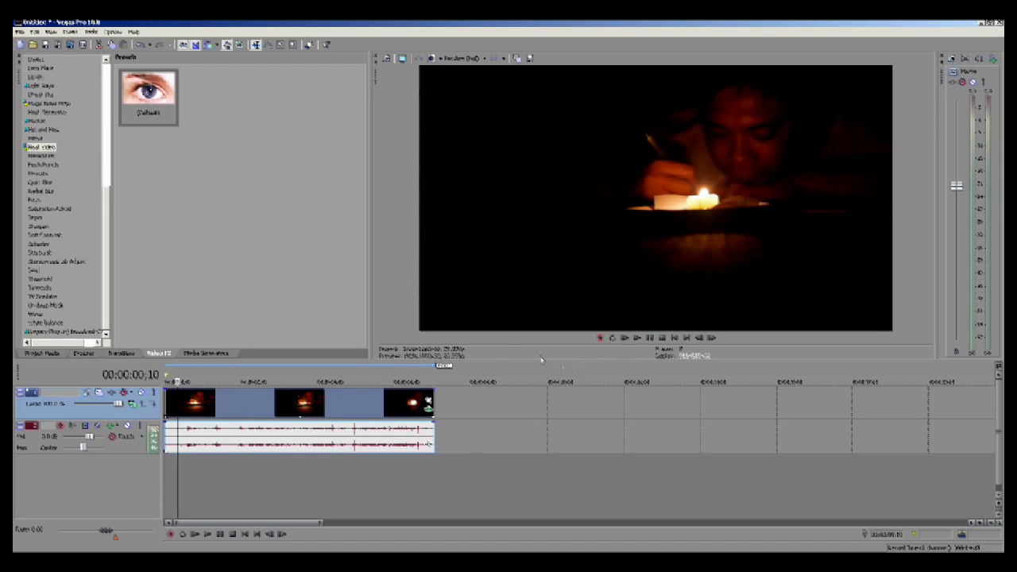
{"action": "left_click_drag", "start_coordinate": [373, 300], "coordinate": [436, 295]}
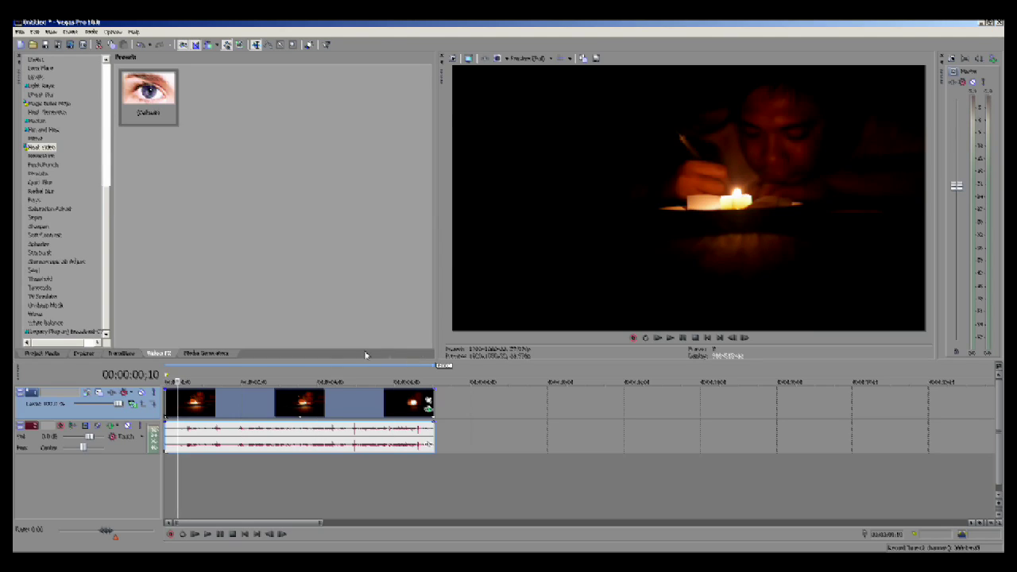
{"action": "left_click", "coordinate": [220, 409]}
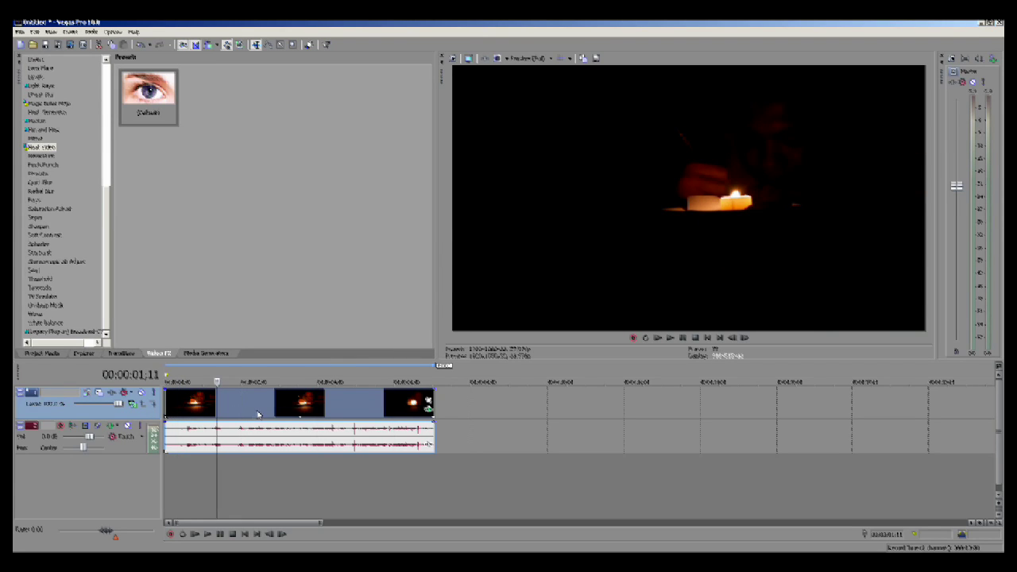
{"action": "left_click", "coordinate": [258, 419]}
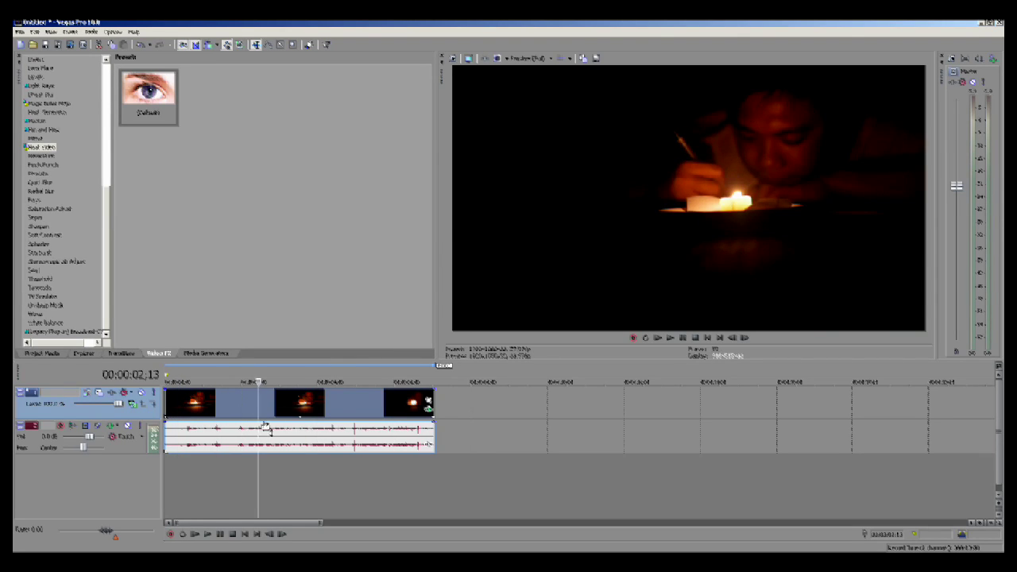
{"action": "scroll", "coordinate": [270, 425], "scroll_direction": "up", "scroll_amount": 4}
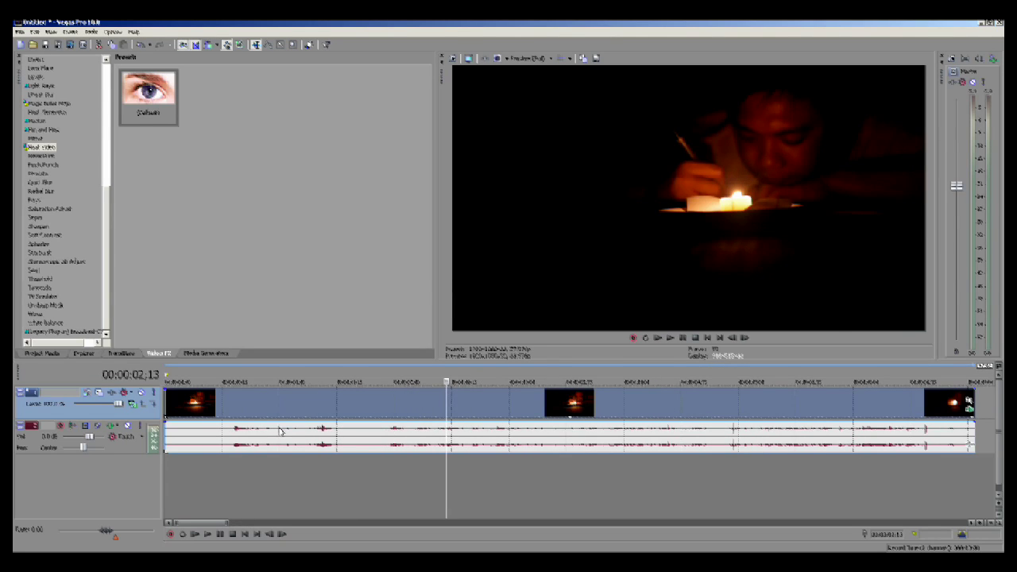
{"action": "scroll", "coordinate": [292, 442], "scroll_direction": "down", "scroll_amount": 4}
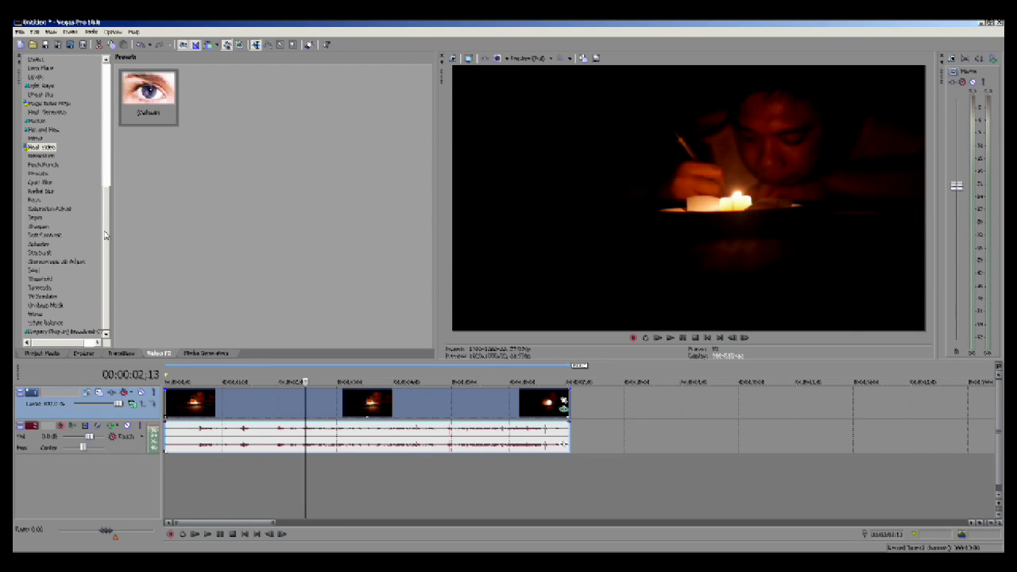
{"action": "mouse_move", "coordinate": [108, 230]}
{"action": "left_mouse_down"}
{"action": "mouse_move", "coordinate": [122, 165]}
{"action": "mouse_move", "coordinate": [124, 223]}
{"action": "left_mouse_up"}
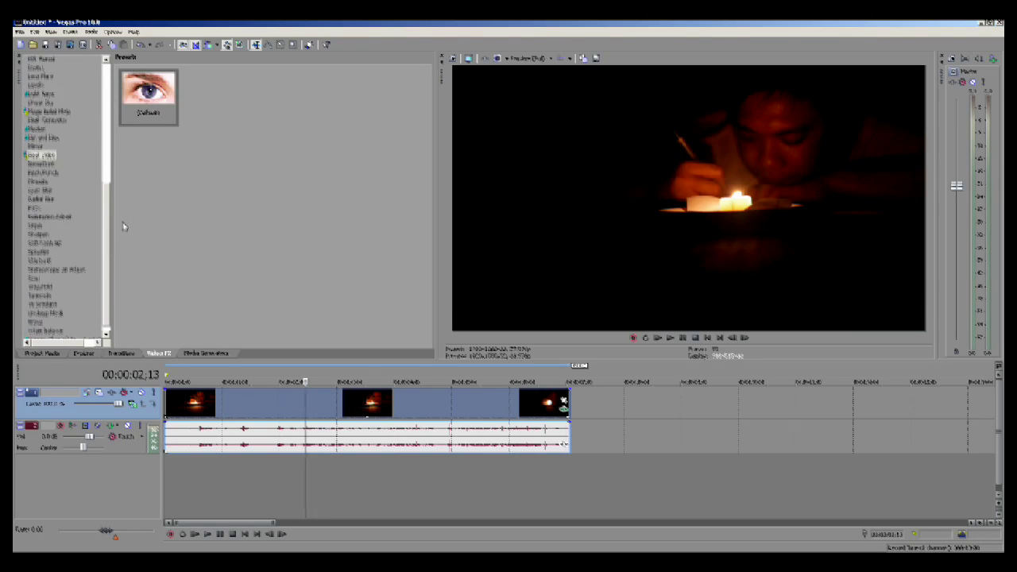